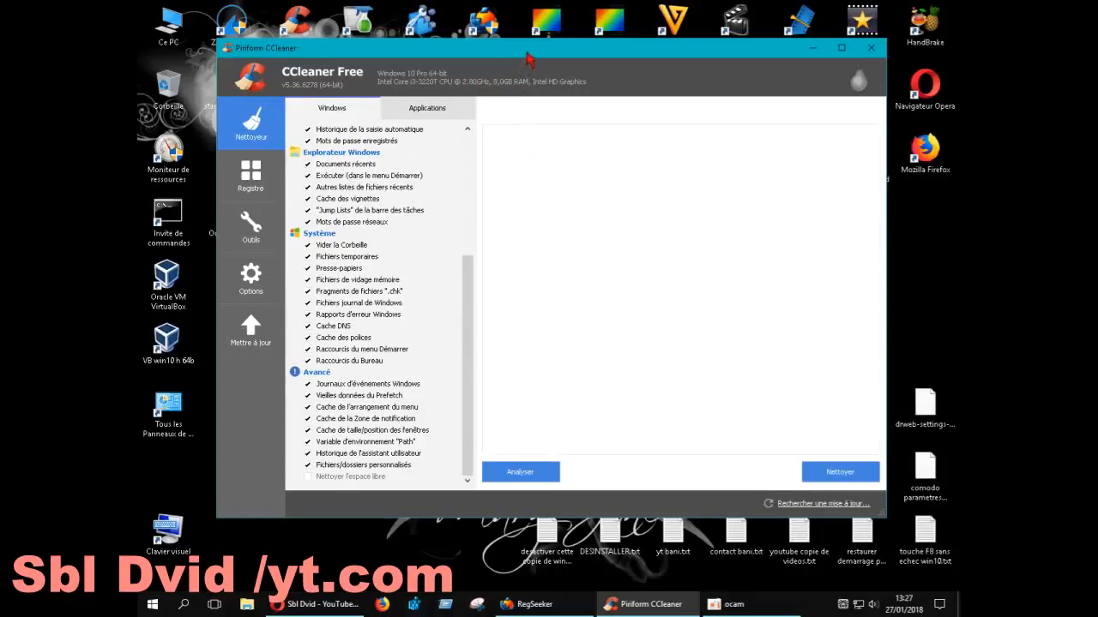
Step: Enable "Nettoyer l'espace libre" in the Avancé group of the Windows cleaning options and acknowledge its warning
left_click_drag(466, 324, 473, 403)
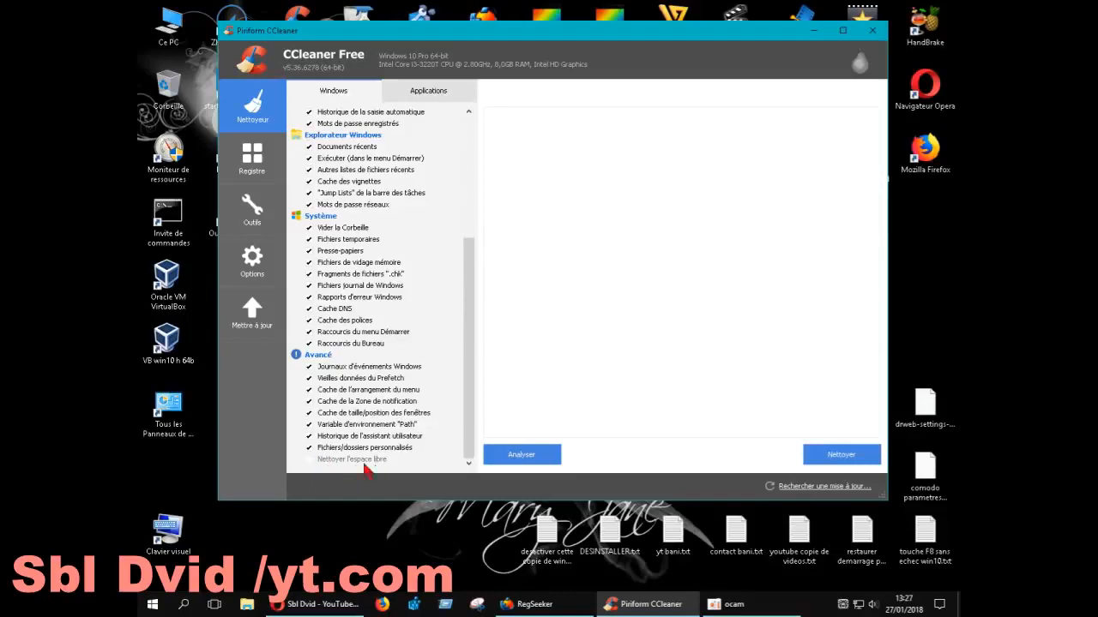
left_click(310, 460)
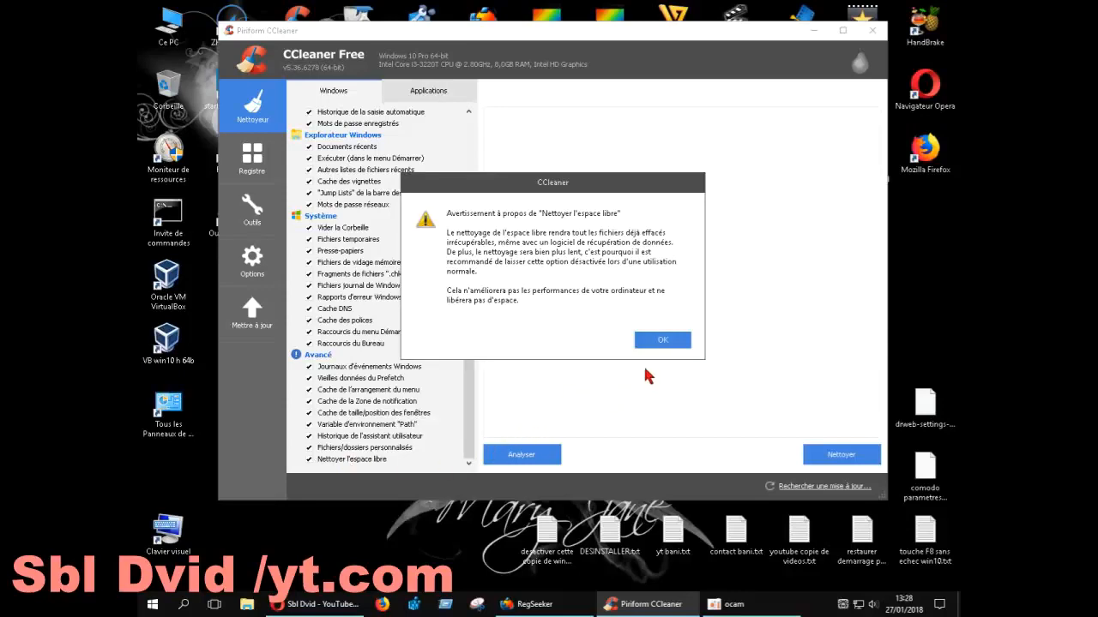
left_click(653, 341)
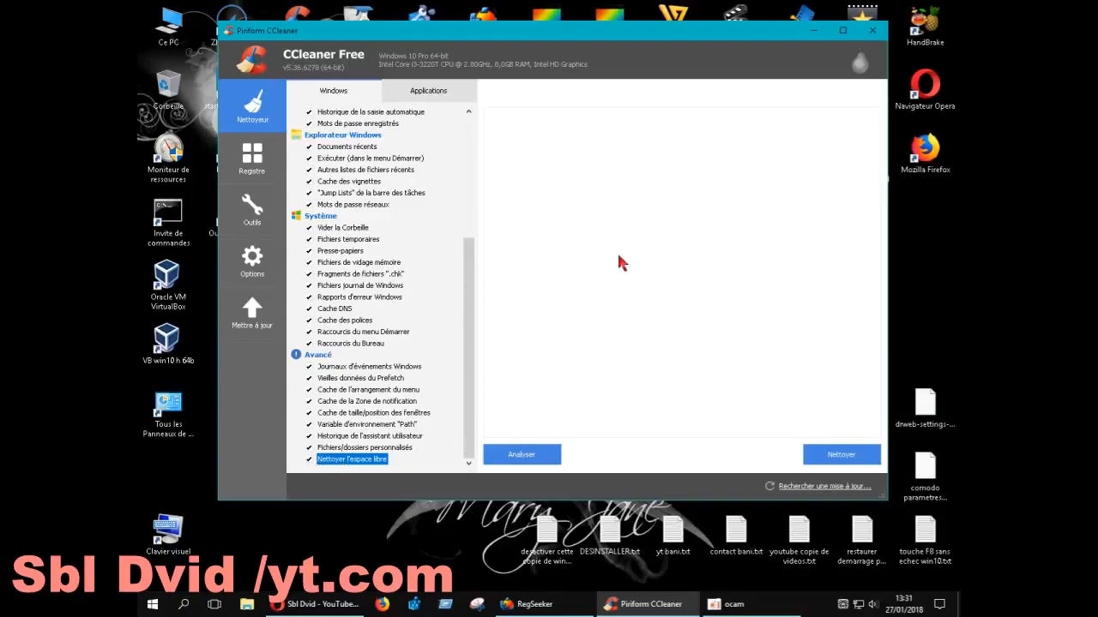
Step: In the basic settings, set secure erasure to "Suppression complexe (7 passages)"
left_click(253, 264)
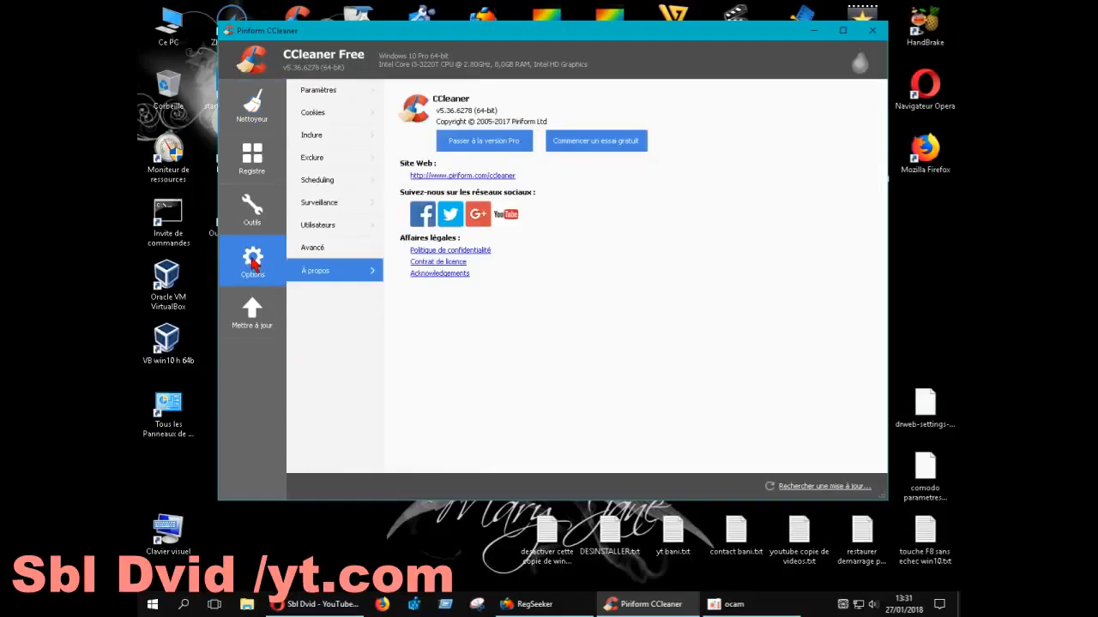
left_click(343, 102)
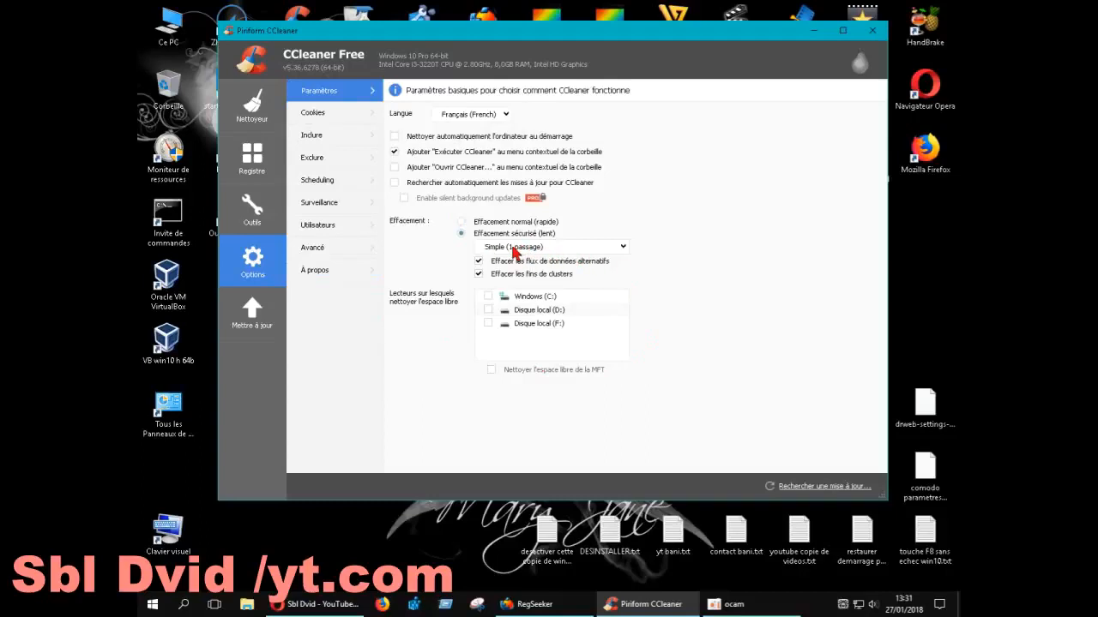
left_click(624, 251)
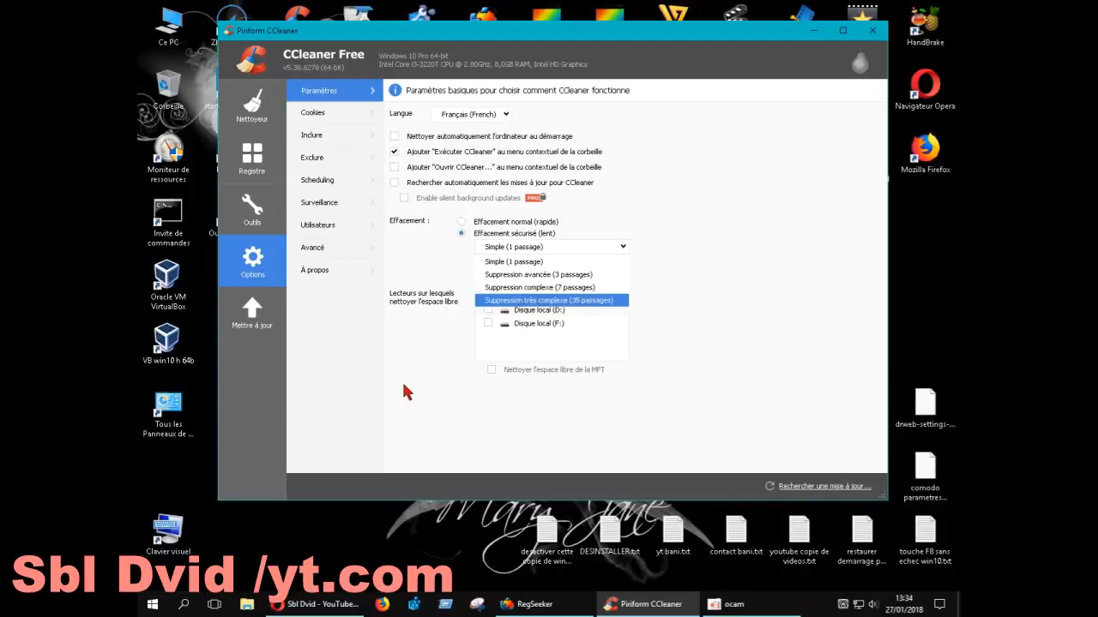
left_click(711, 323)
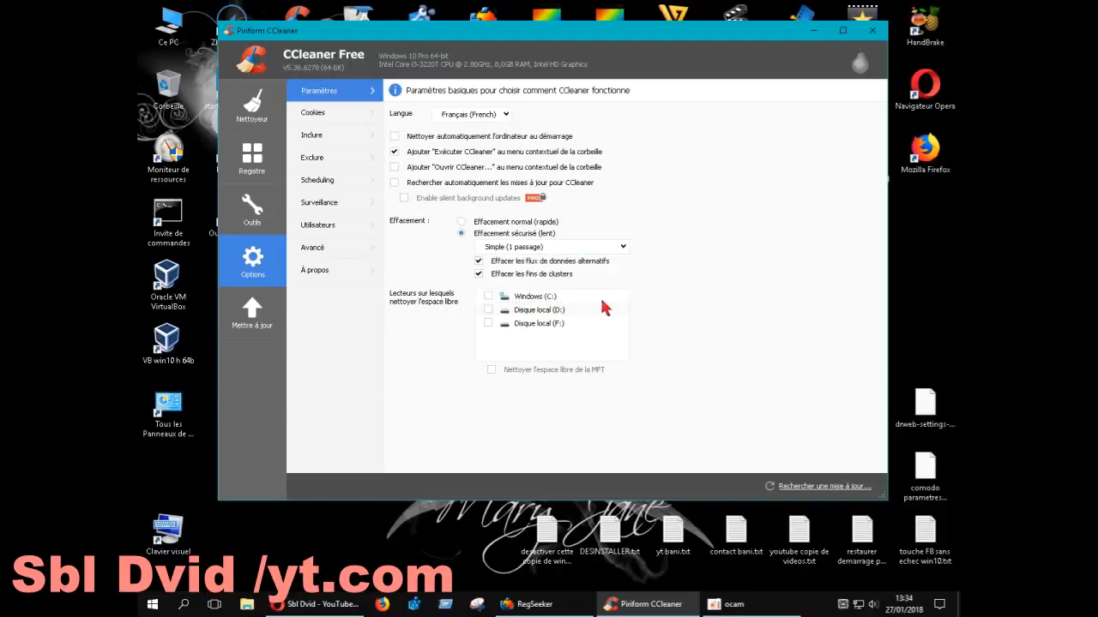
left_click(551, 247)
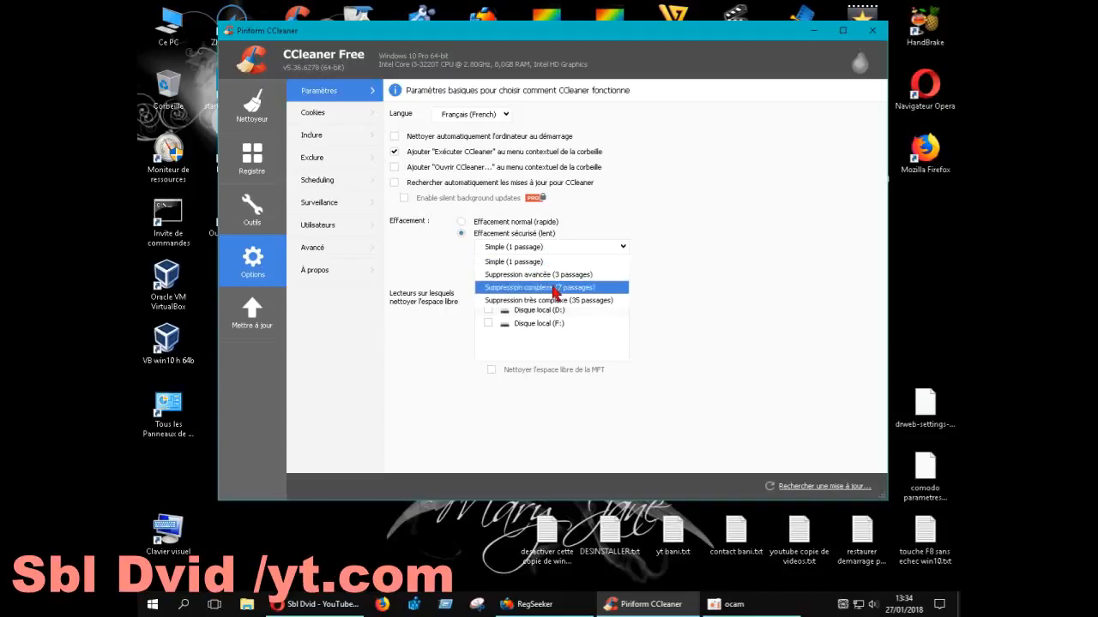
left_click(554, 290)
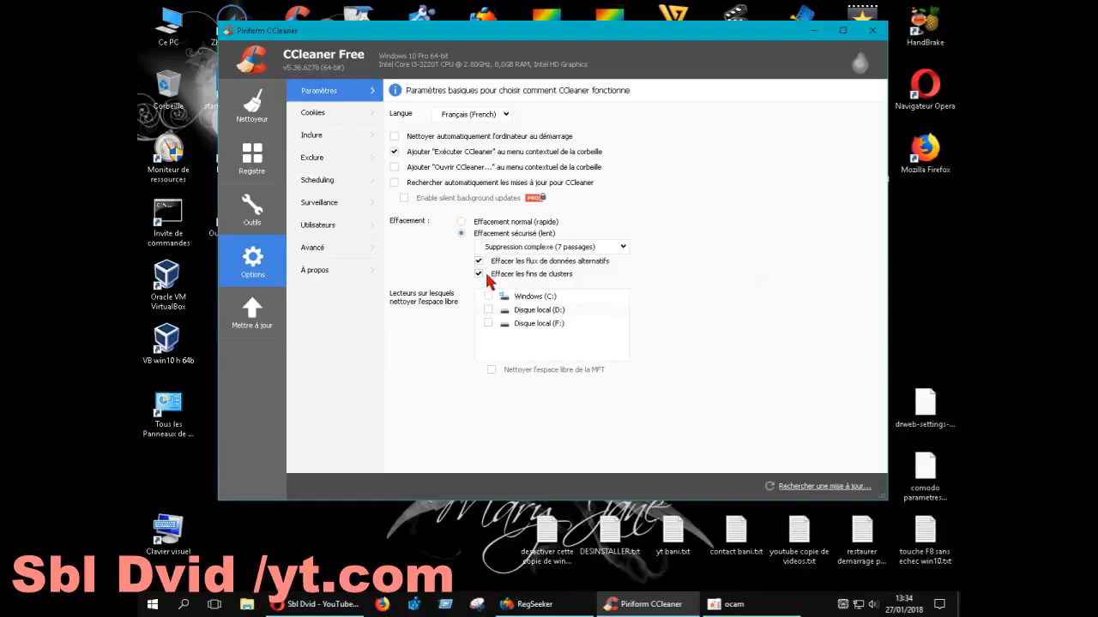
Step: Reselect secure erasure with 7 passes, including alternate data streams and cluster tips, and choose Windows (C:) for free-space wiping
left_click(467, 222)
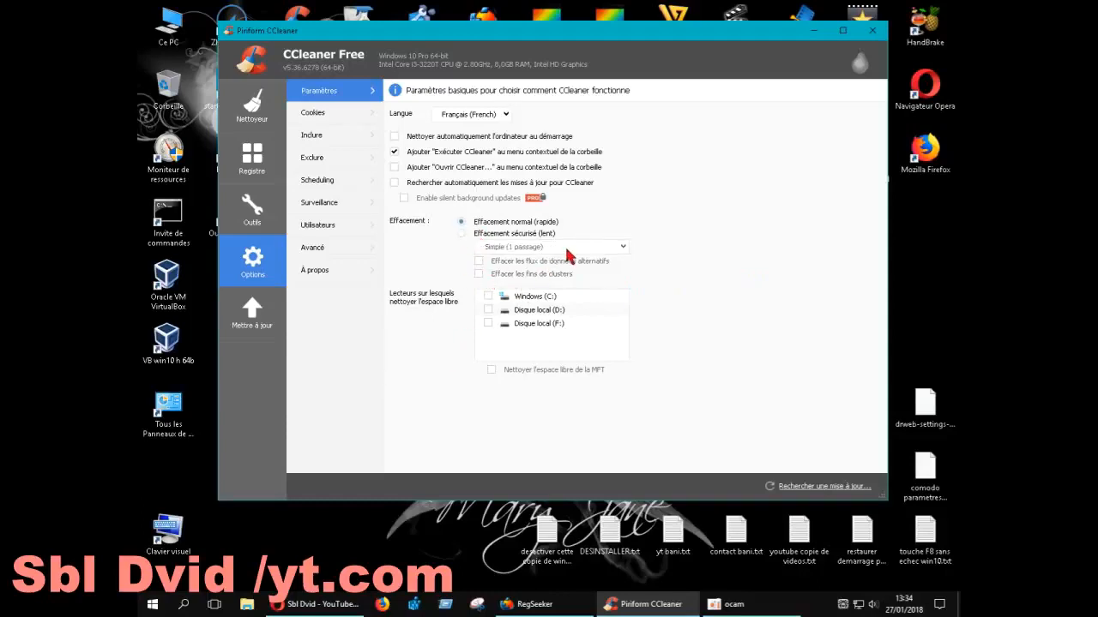
left_click(463, 234)
left_click(540, 249)
left_click(549, 287)
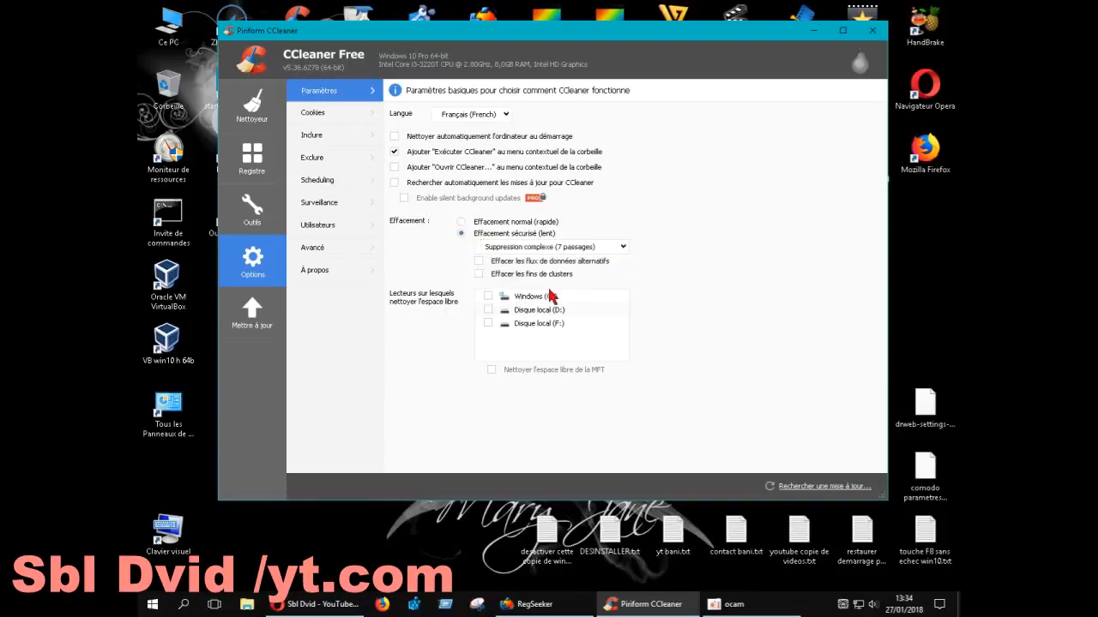
left_click(480, 274)
left_click(489, 296)
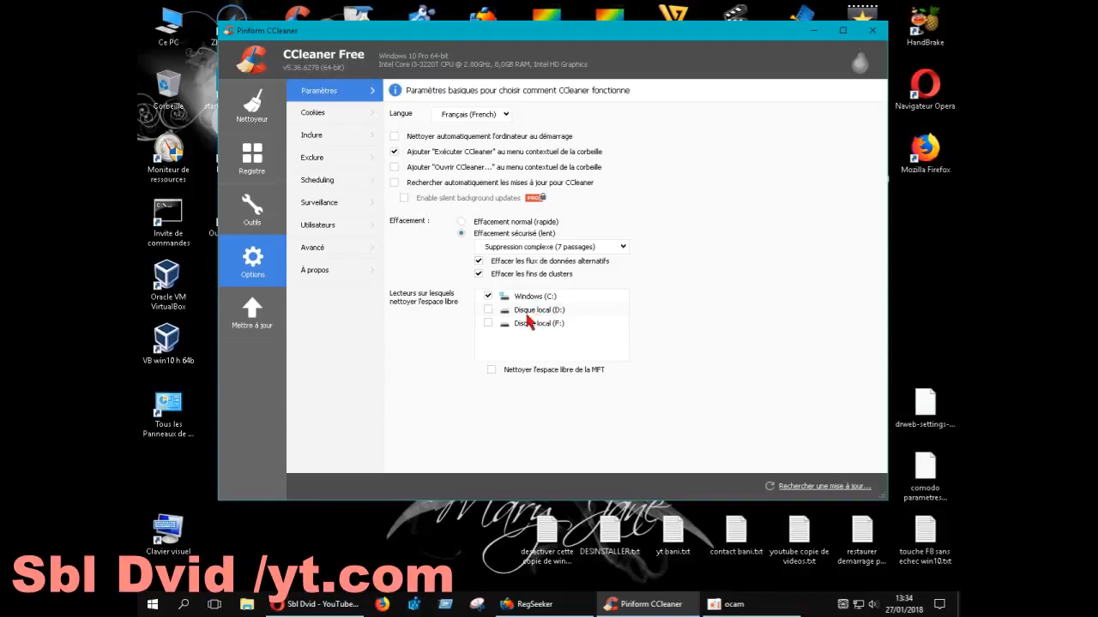
Step: Deselect Windows (C:) for free-space wiping and set the secure erasure method to "Simple (1 passage)"
left_click(487, 297)
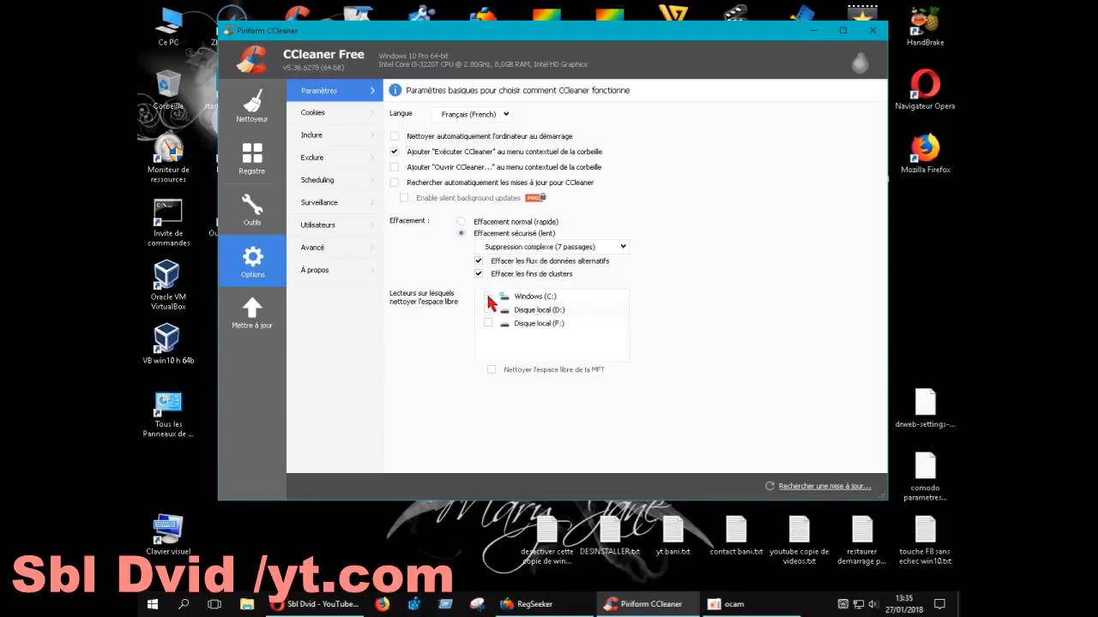
left_click(591, 249)
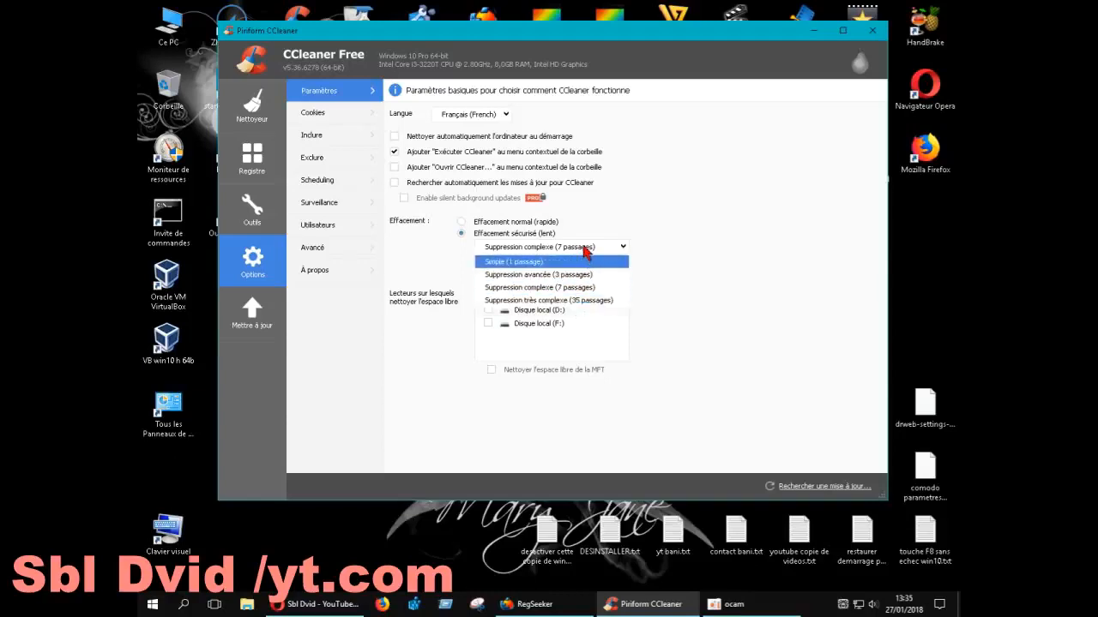
left_click(586, 248)
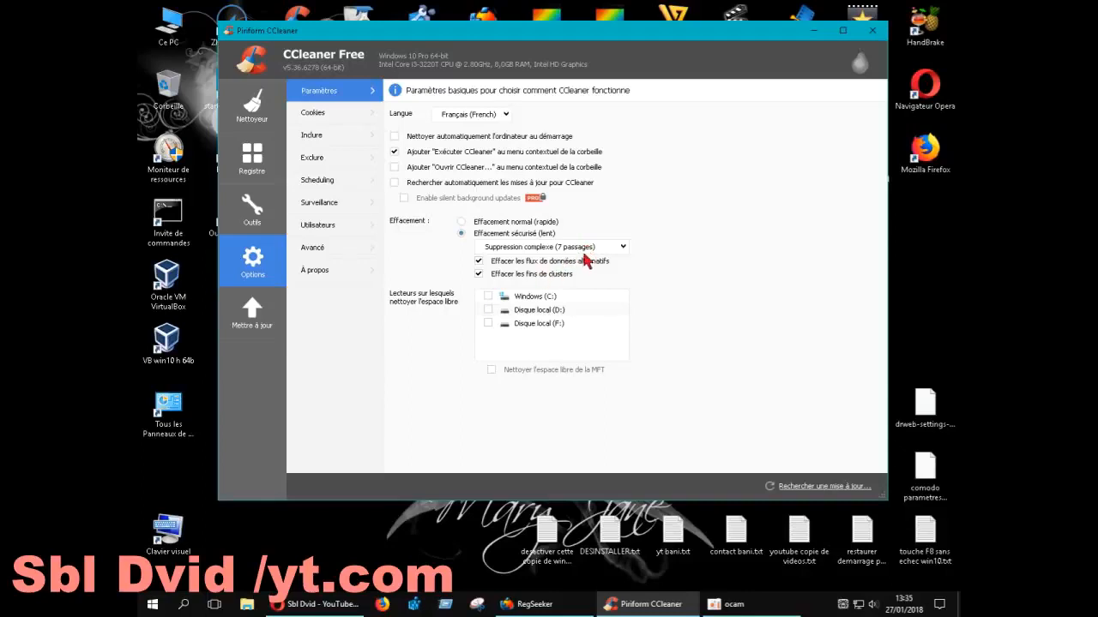
left_click(583, 249)
left_click(541, 265)
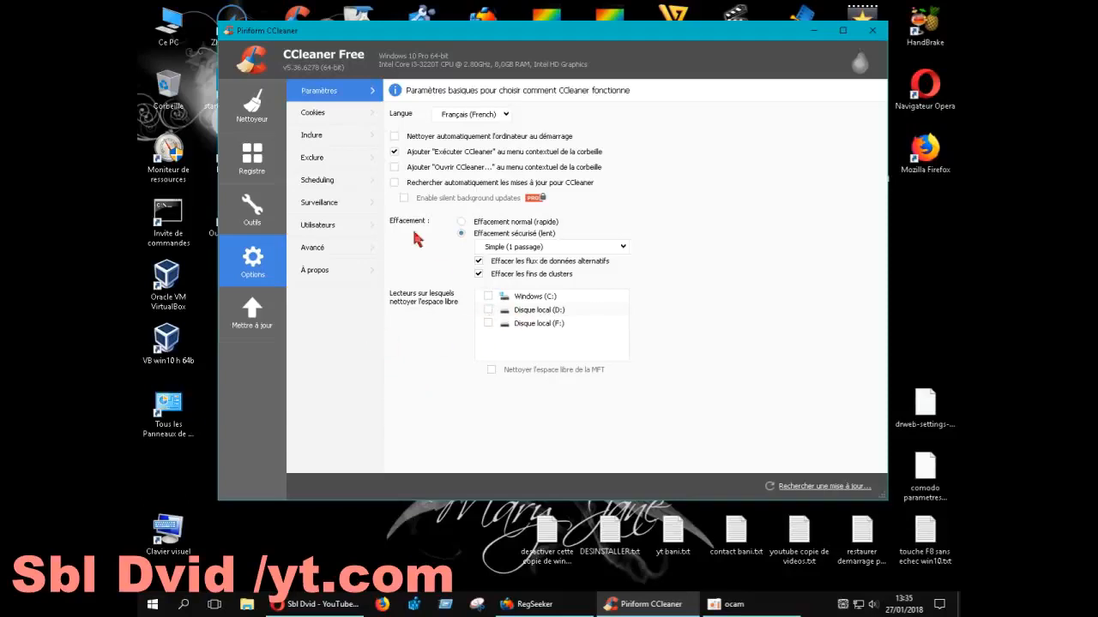
Step: Set erasure to "Effacement normal (rapide)" and select Windows (C:) as the drive for free-space wiping
left_click(252, 108)
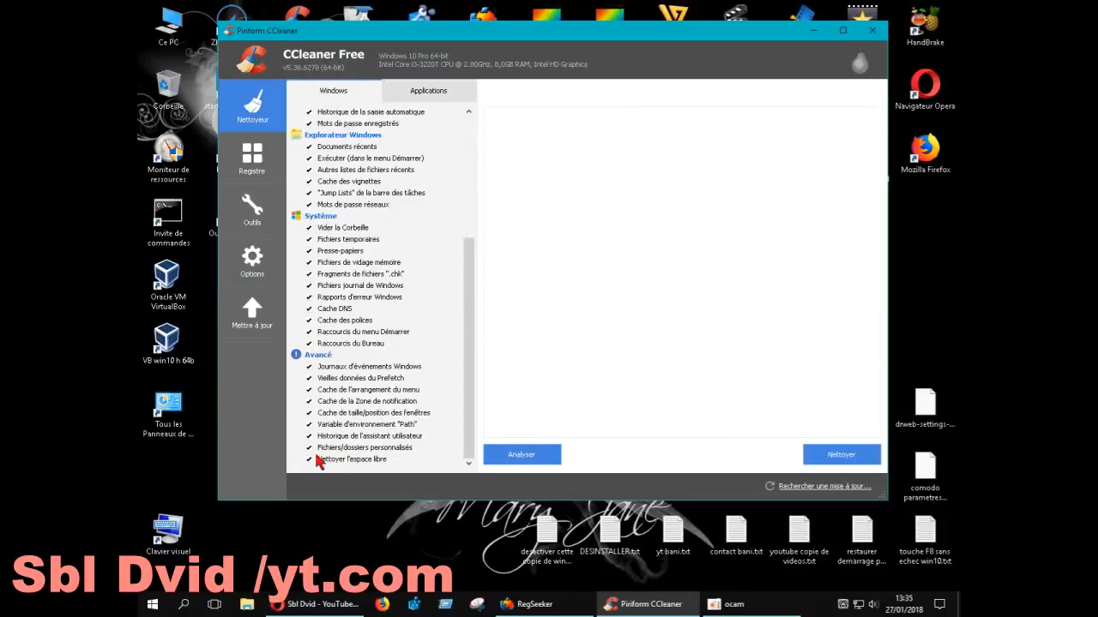
left_click(252, 262)
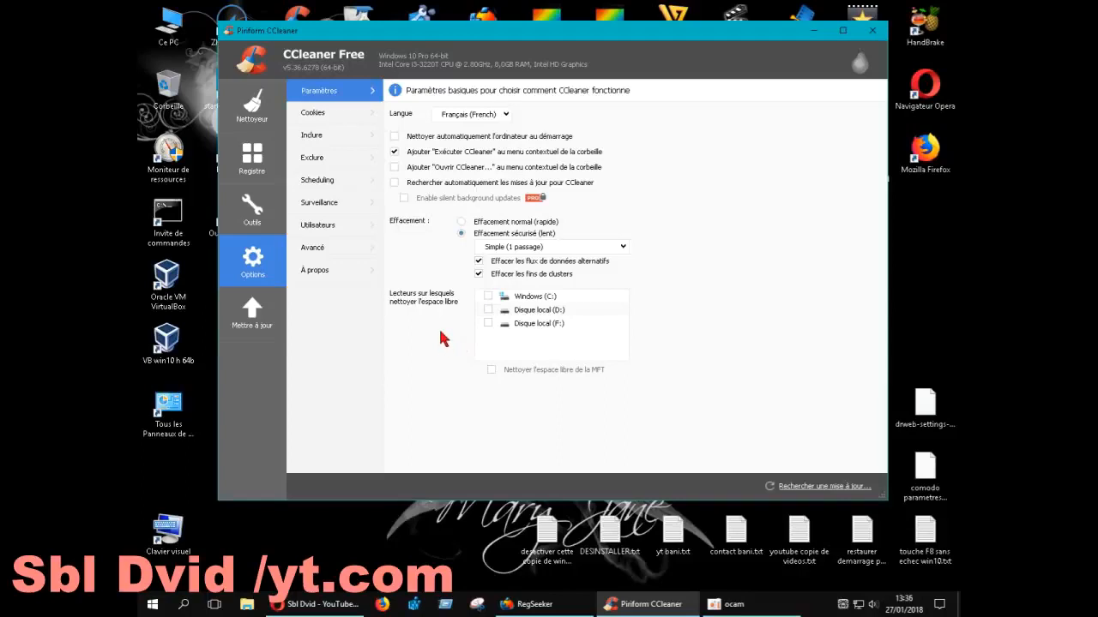
left_click(461, 221)
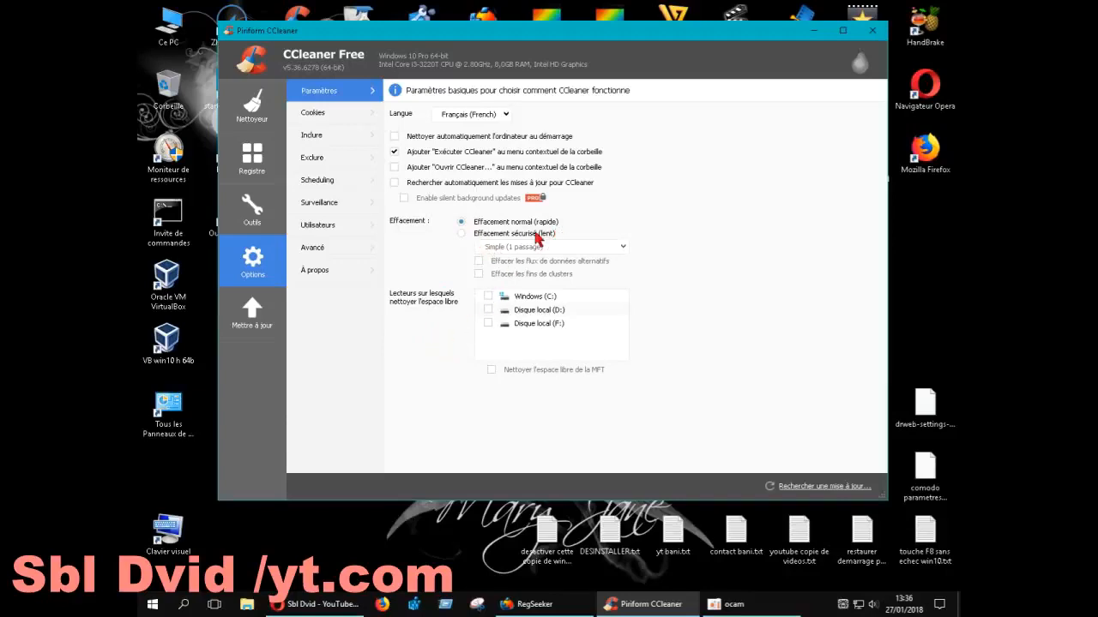
left_click(488, 296)
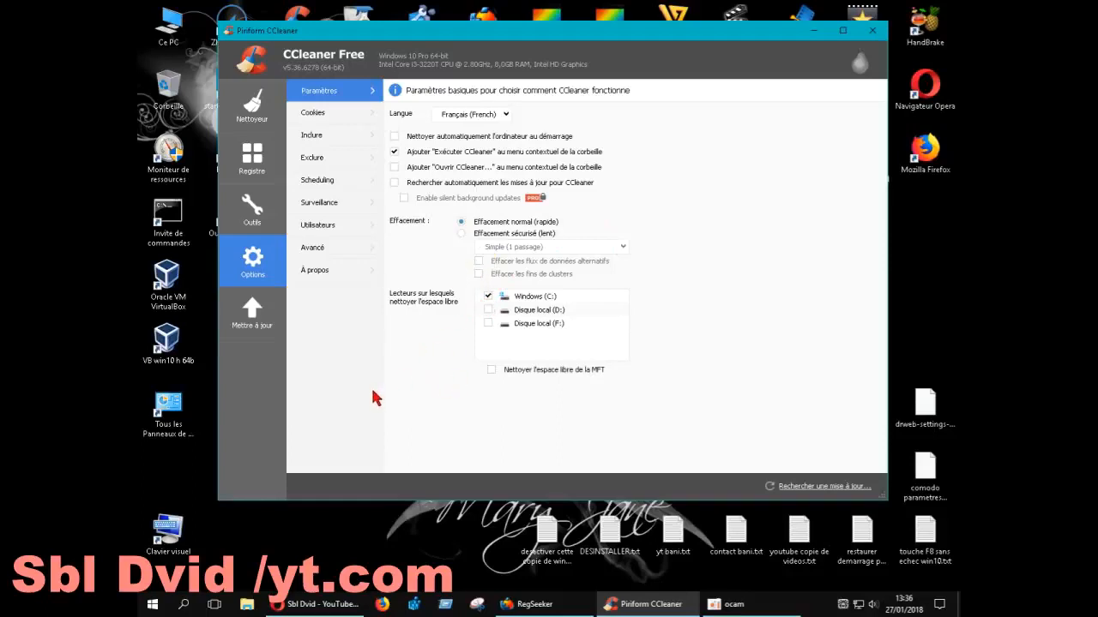
Step: Return to the cleaner view, then close CCleaner and launch it again from the desktop
left_click(256, 111)
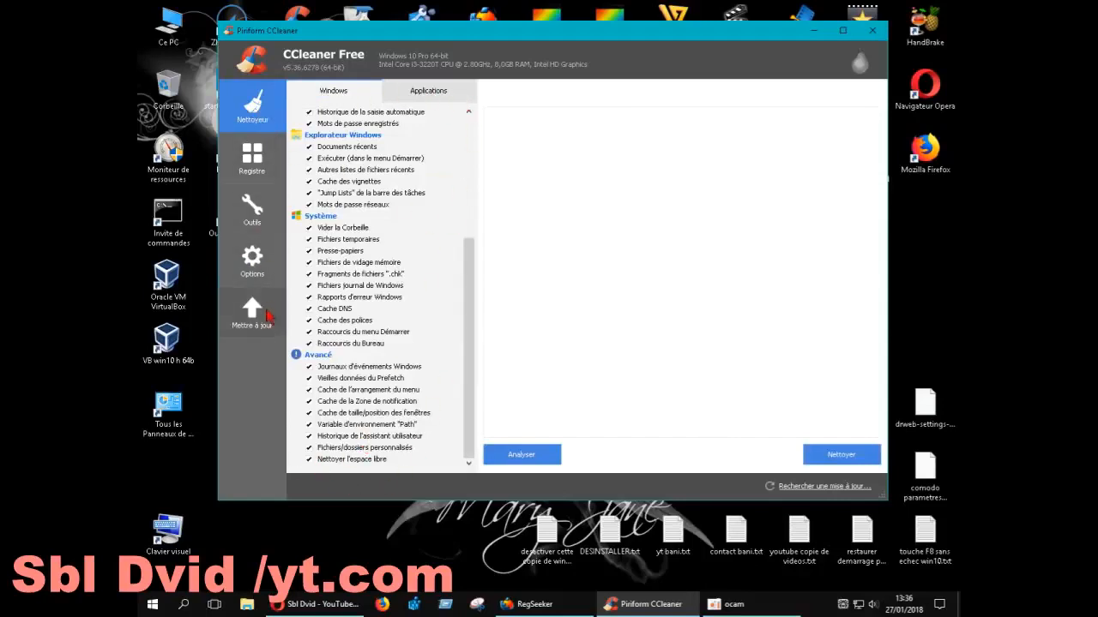
left_click(872, 31)
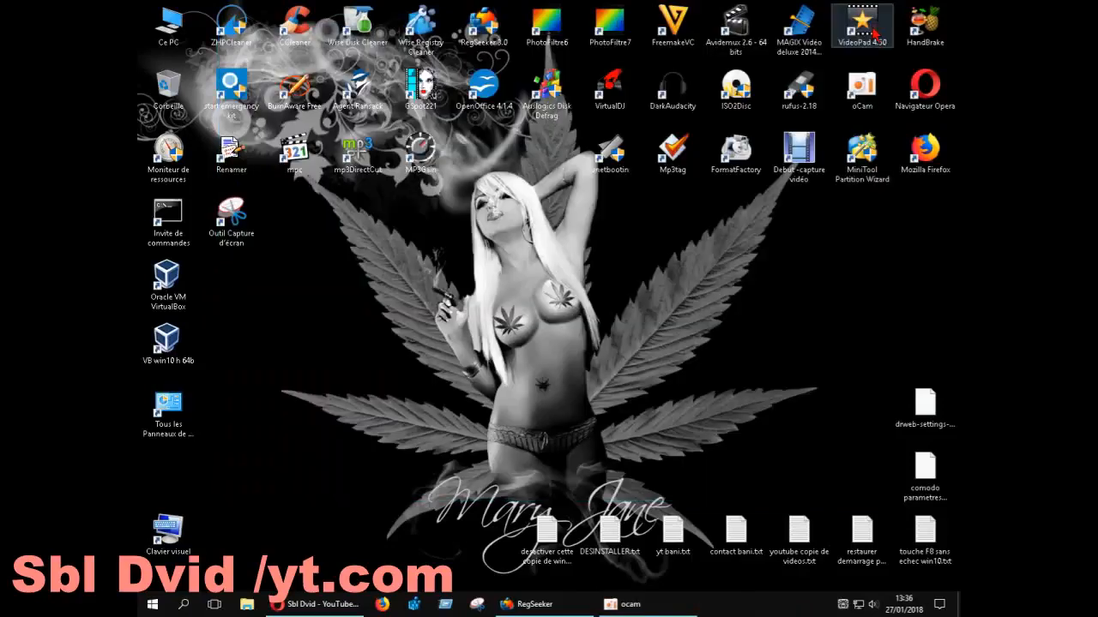
double_click(301, 28)
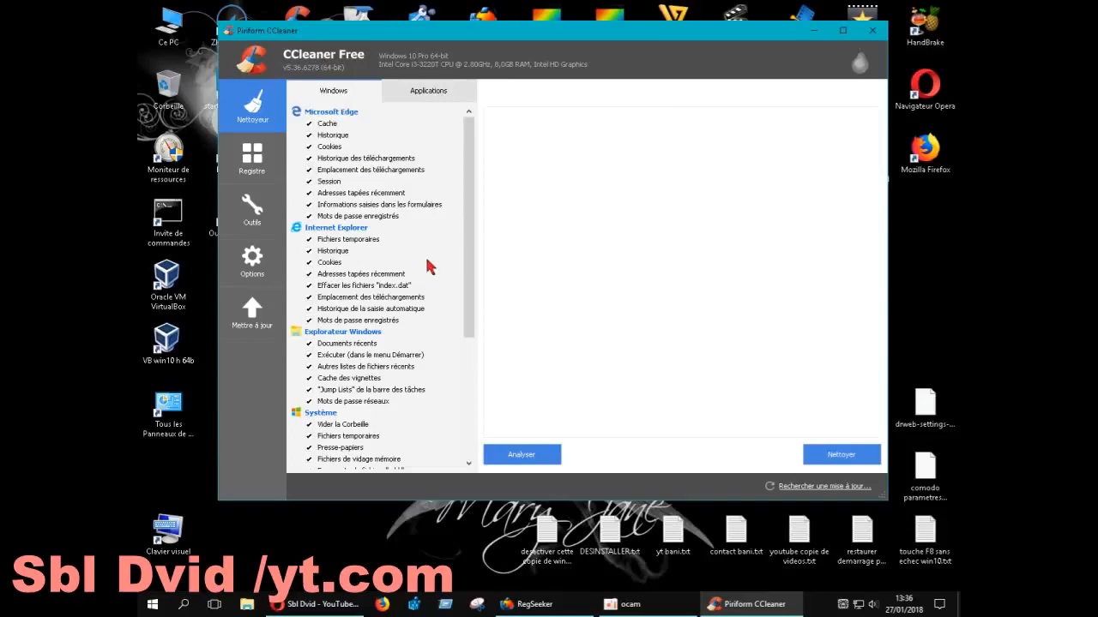
Step: Check that "Nettoyer l'espace libre" is still selected, and enable "Nettoyer l'espace libre de la MFT" in the basic settings
left_click_drag(470, 283, 470, 410)
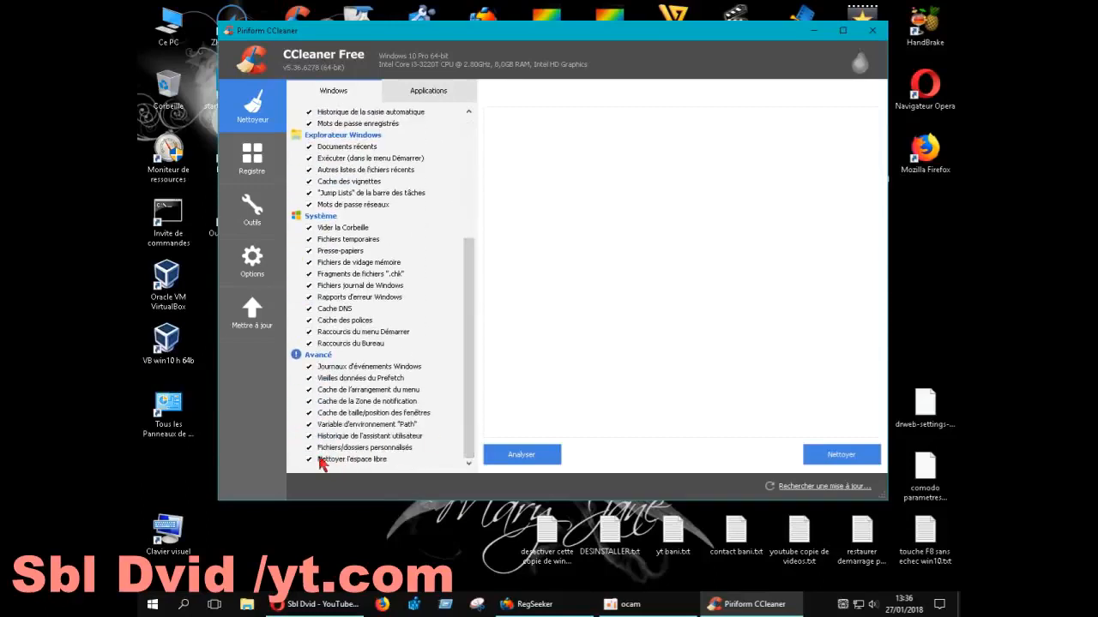
left_click(252, 260)
left_click(353, 92)
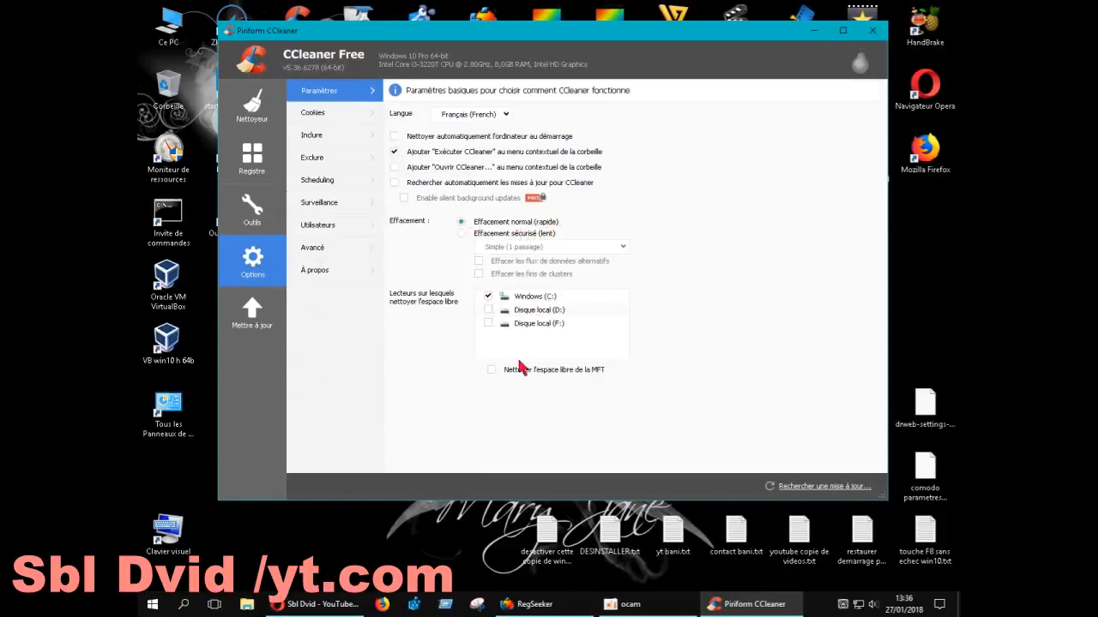
left_click(492, 370)
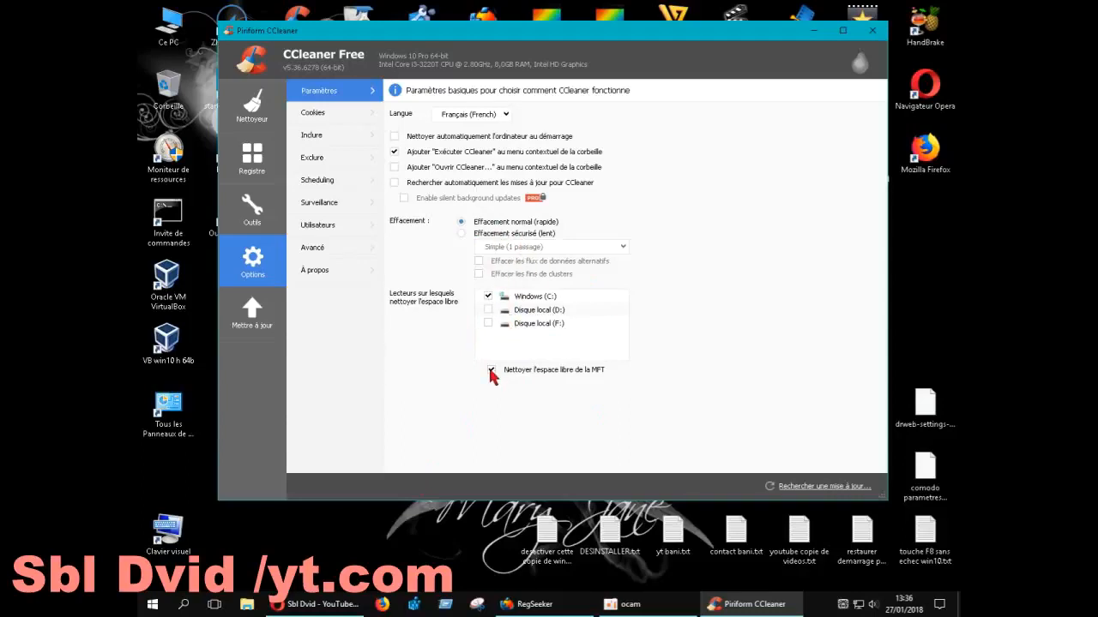
Step: Review the free-space wiping settings once more and start the cleaner's analysis
left_click(269, 115)
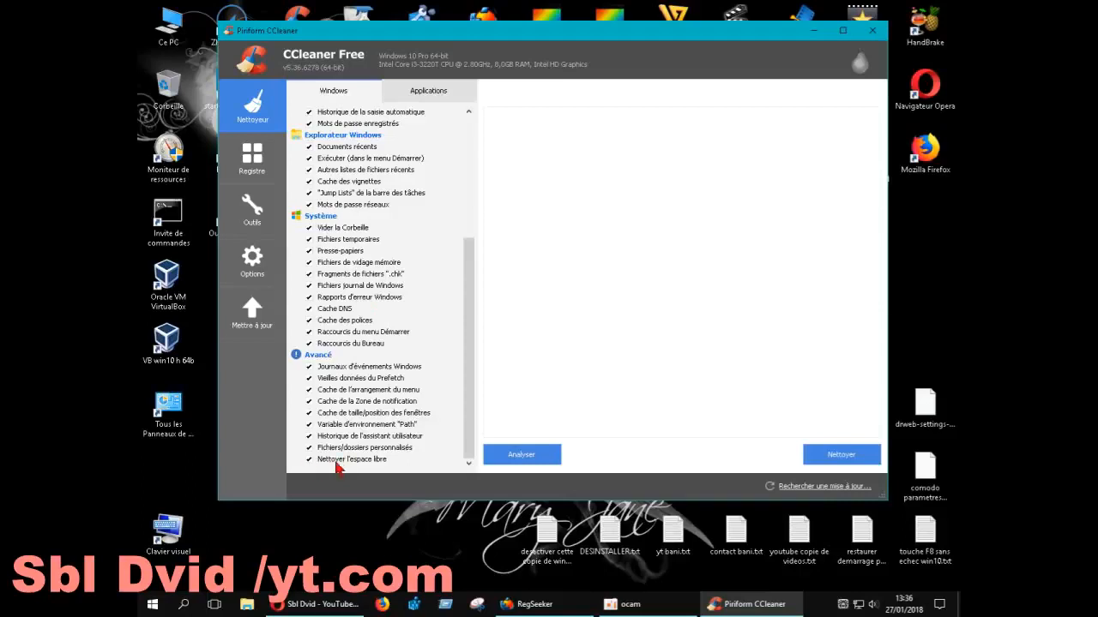
left_click(257, 262)
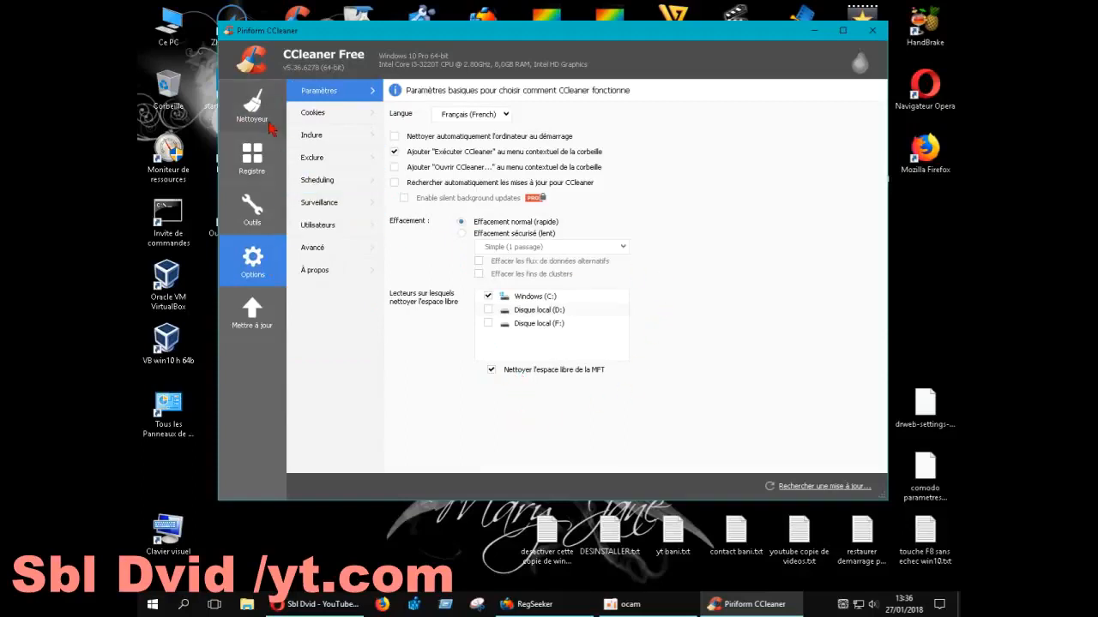
left_click(265, 125)
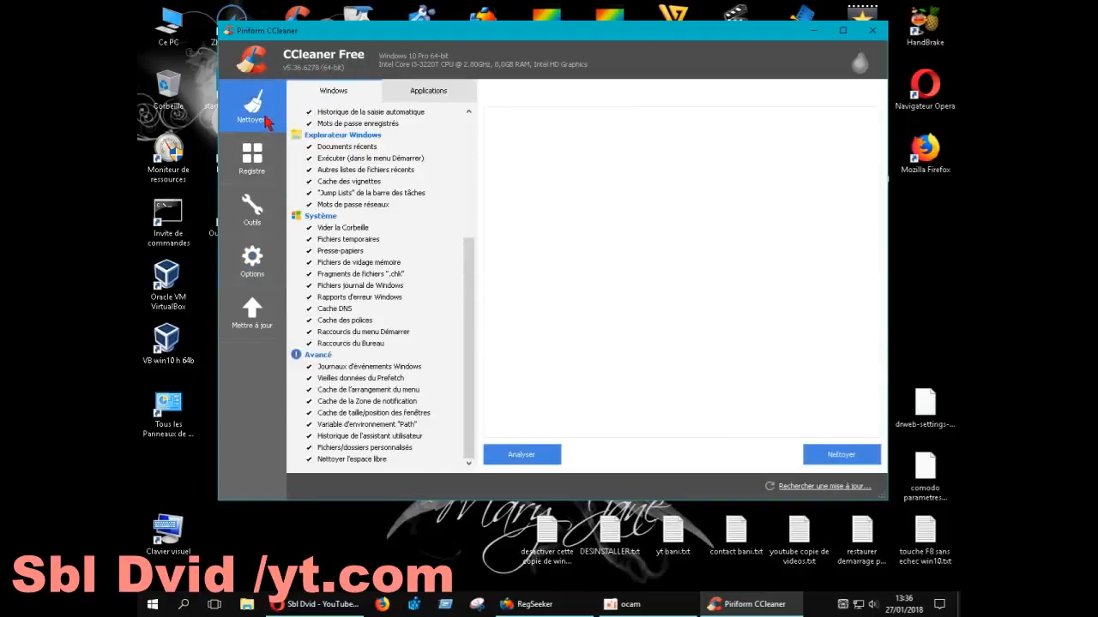
left_click(531, 456)
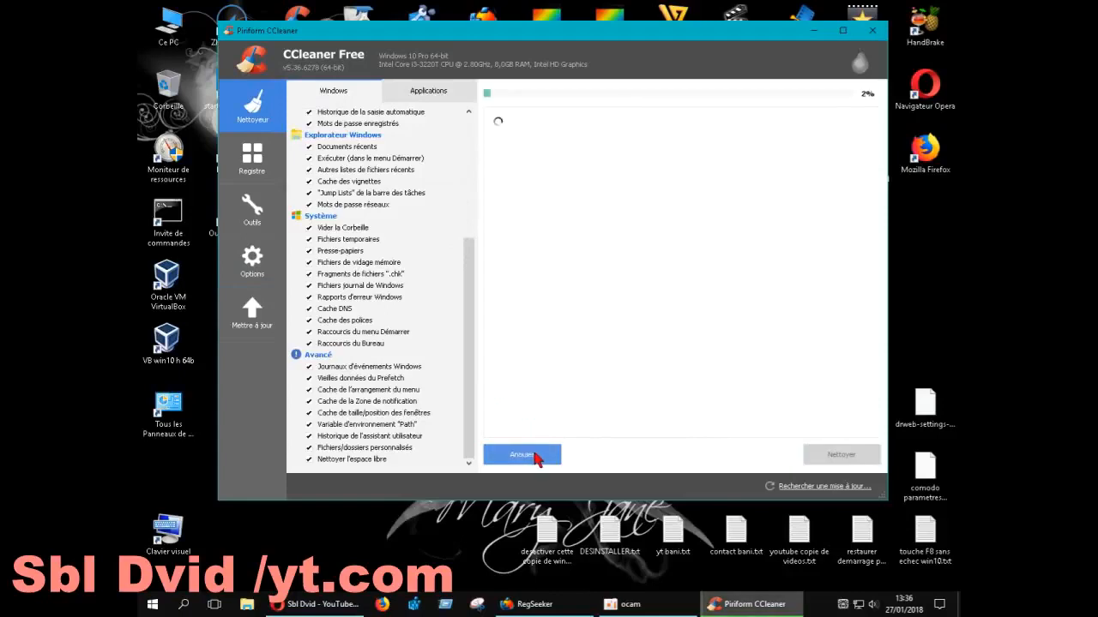
Step: Close RegSeeker and the Opera browser, and allow CCleaner to close Opera so the analysis can finish
left_click(548, 603)
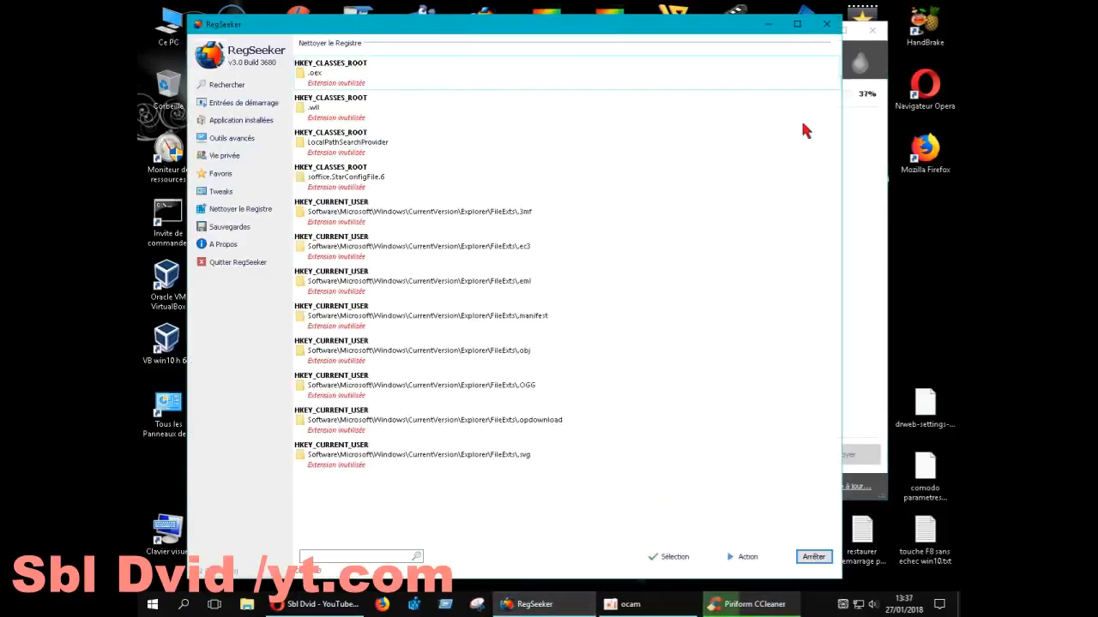
left_click(847, 51)
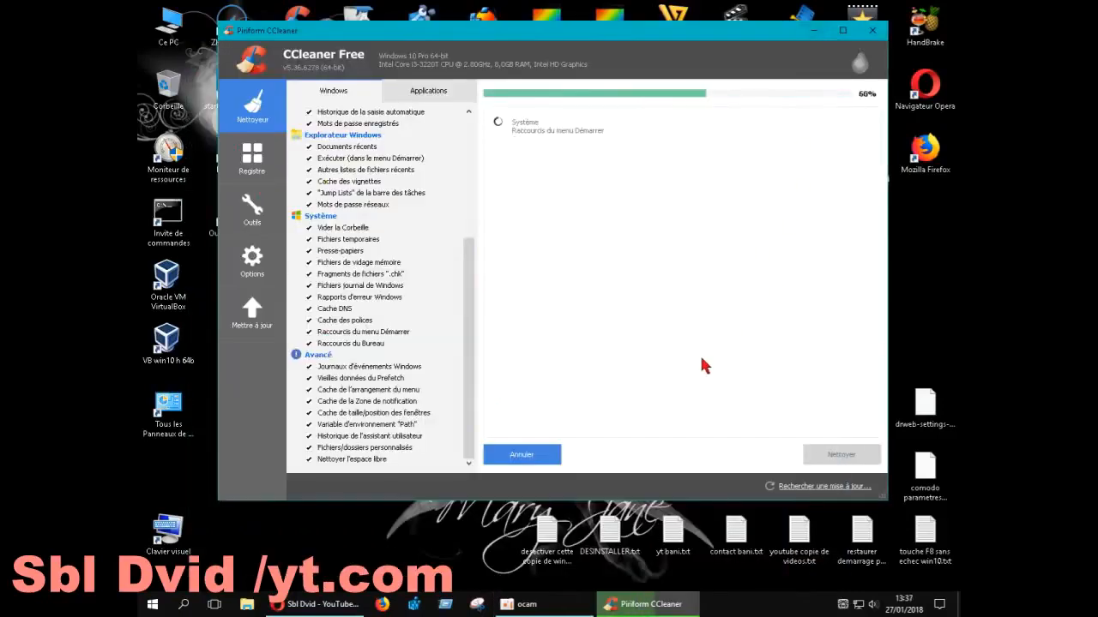
right_click(333, 606)
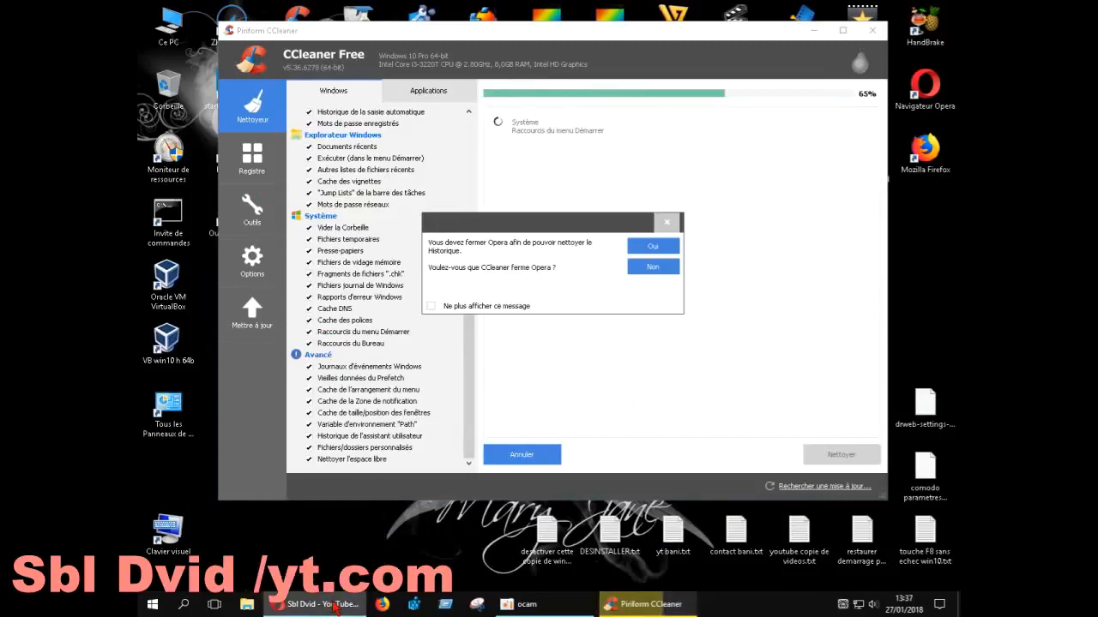
left_click(293, 577)
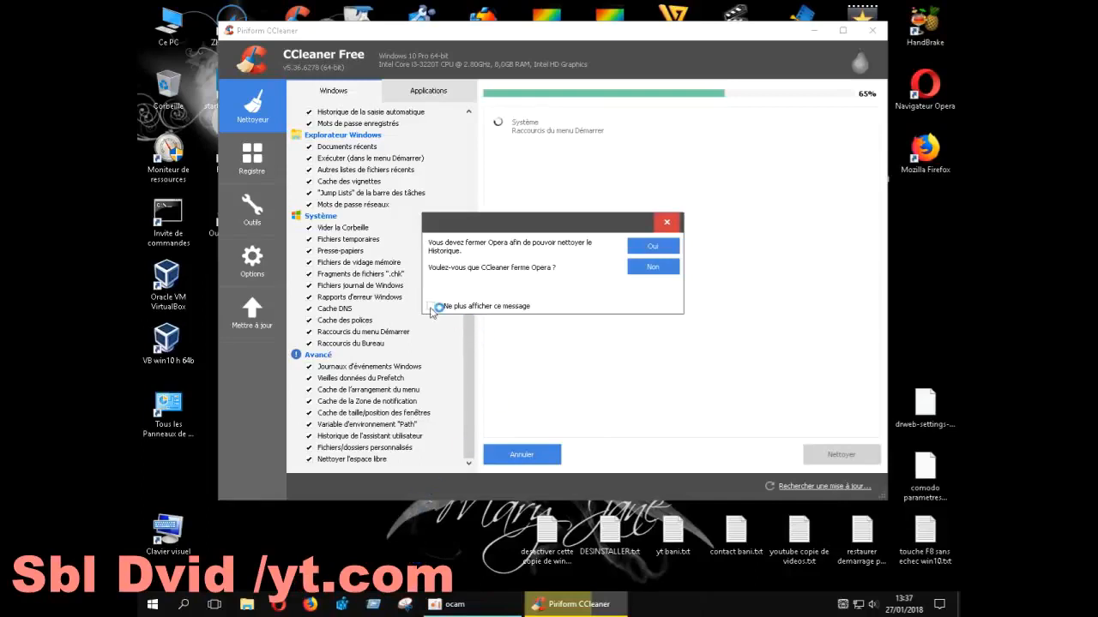
left_click(642, 248)
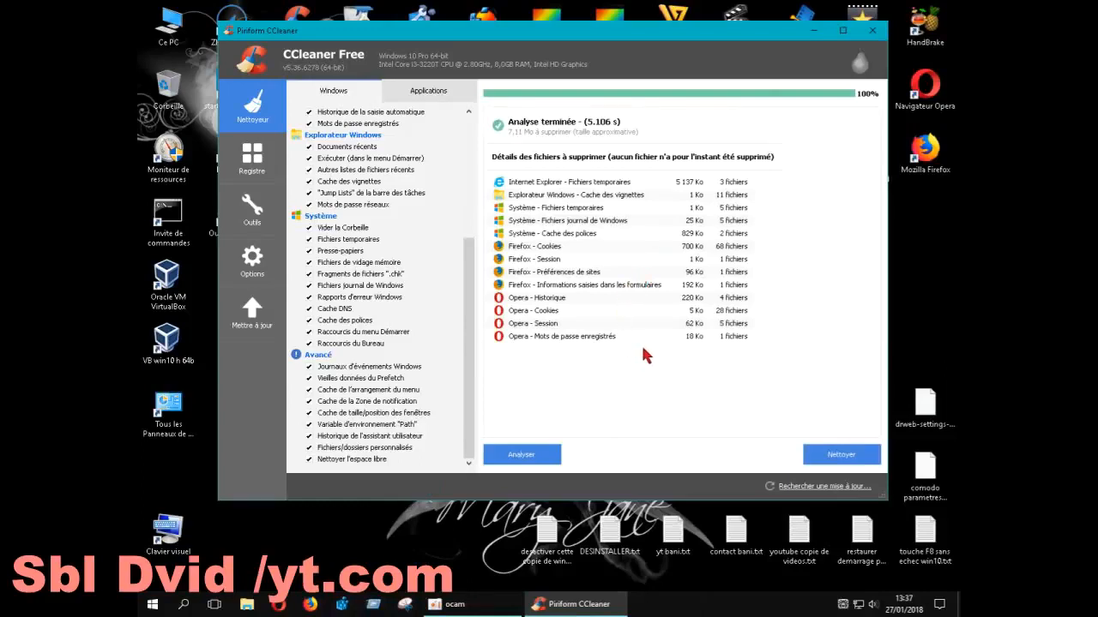
Step: Repeat the analysis and start the cleaning, making the CCleaner window narrower and taller while it runs
left_click(549, 457)
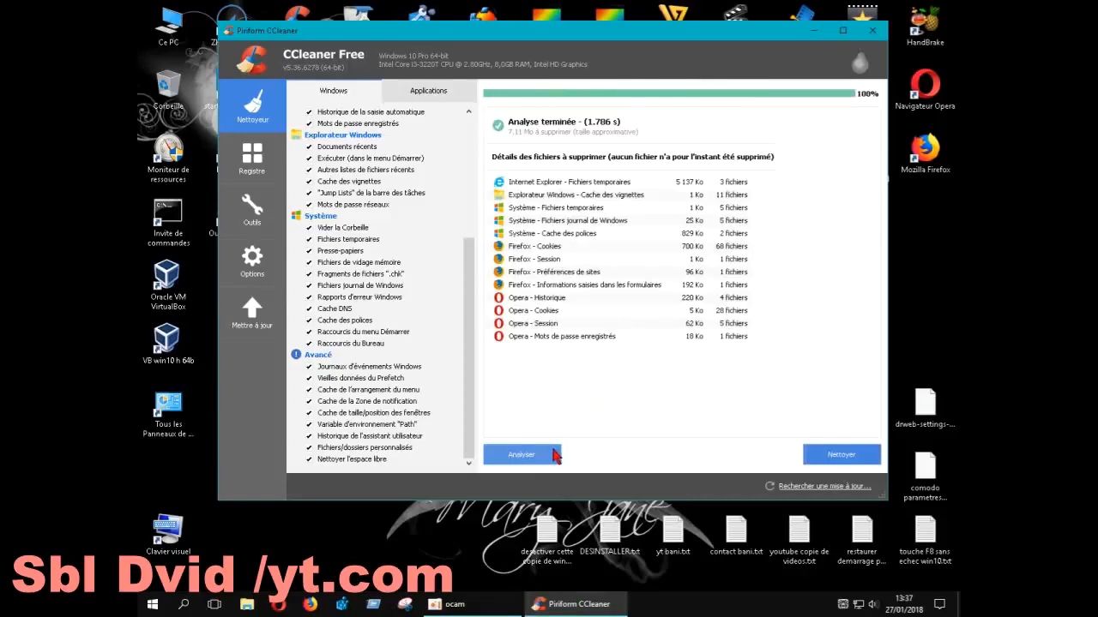
left_click(811, 455)
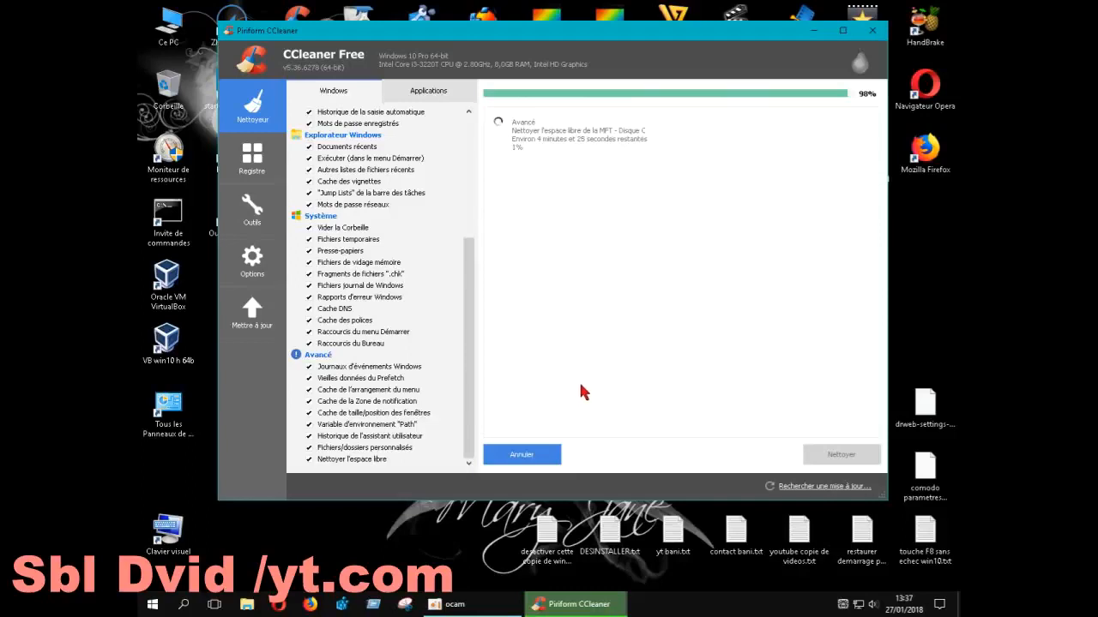
left_click_drag(888, 315, 834, 375)
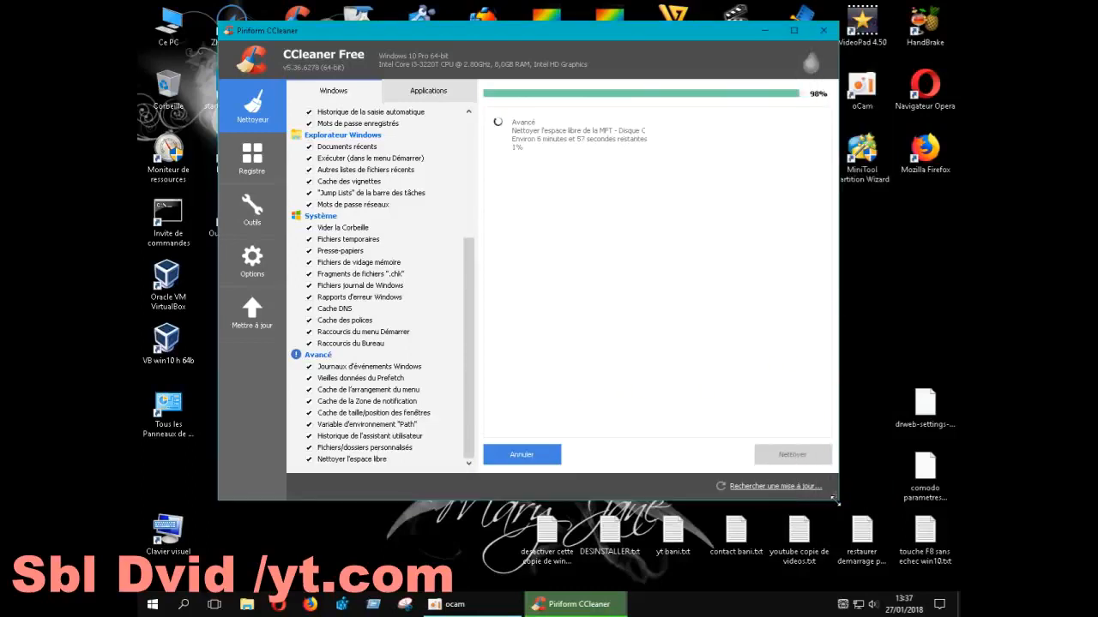
left_click_drag(837, 500, 849, 528)
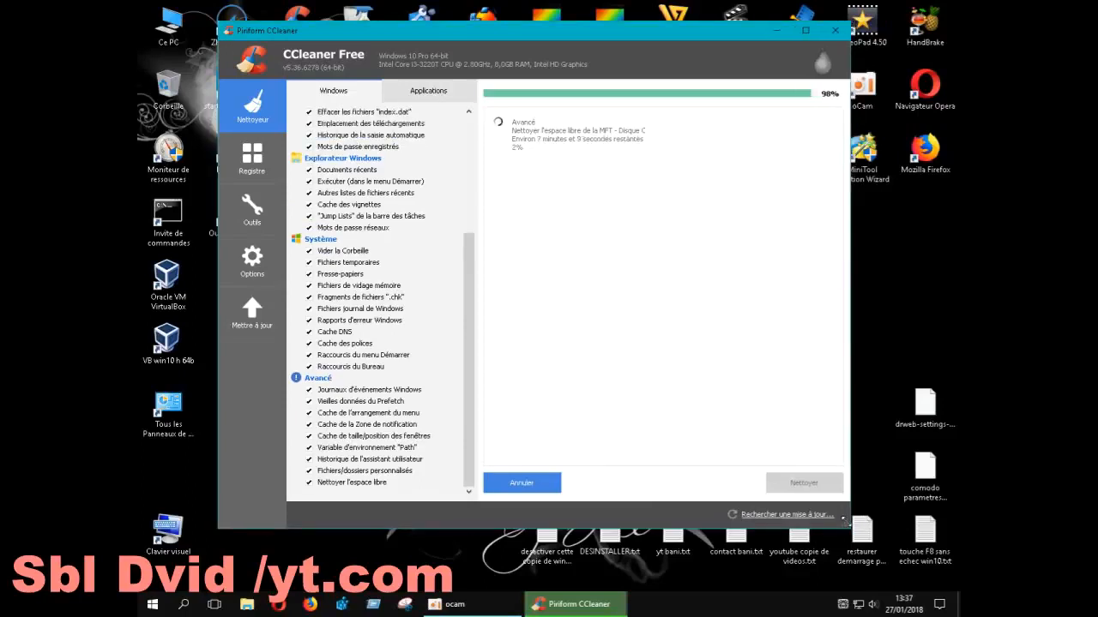
Step: Open Ce PC to check the free space of the local drives during the wipe, and close the window
left_click(169, 38)
right_click(168, 34)
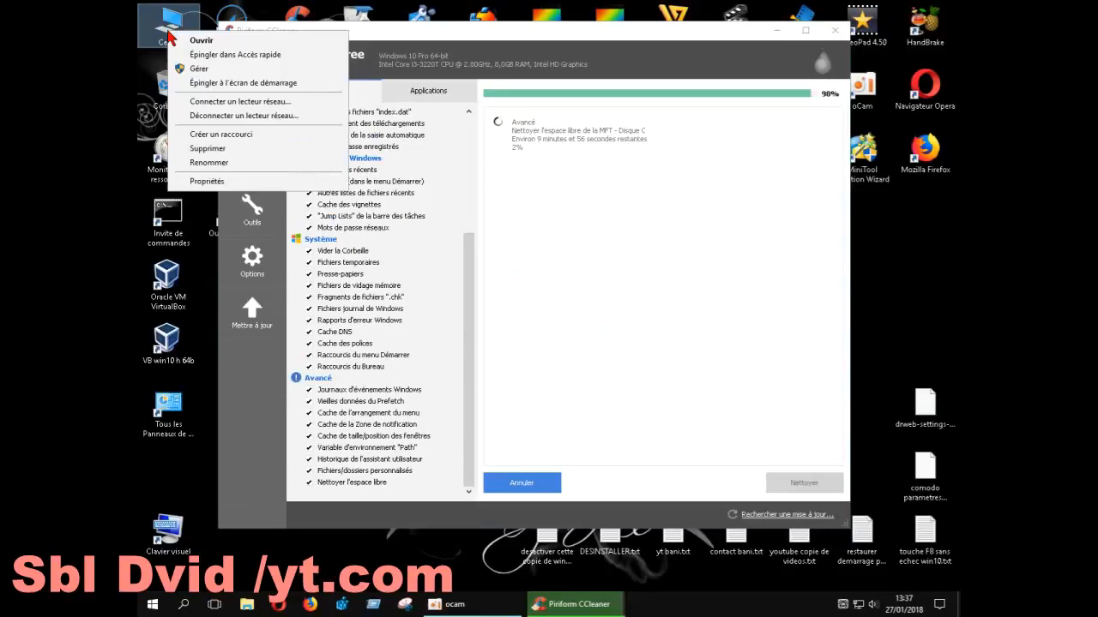
left_click(176, 30)
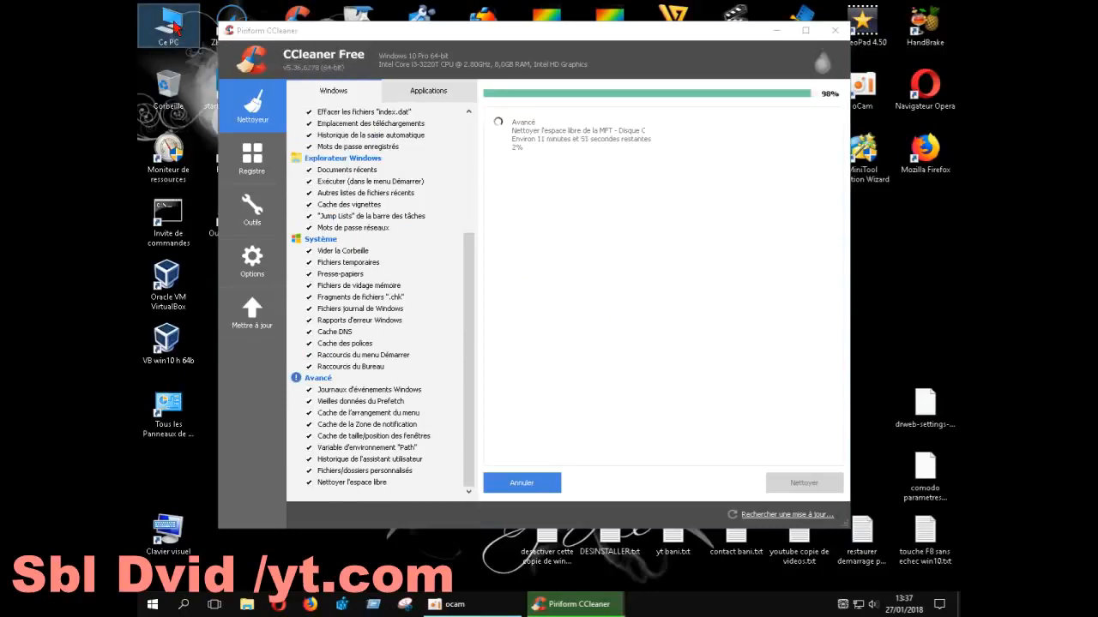
double_click(175, 28)
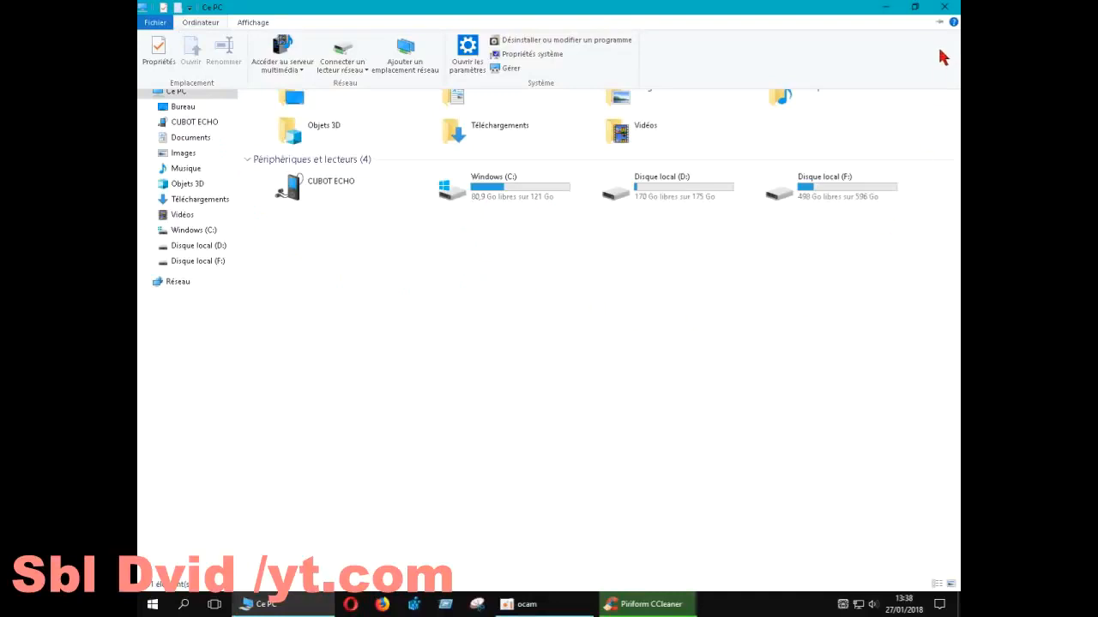
left_click(945, 8)
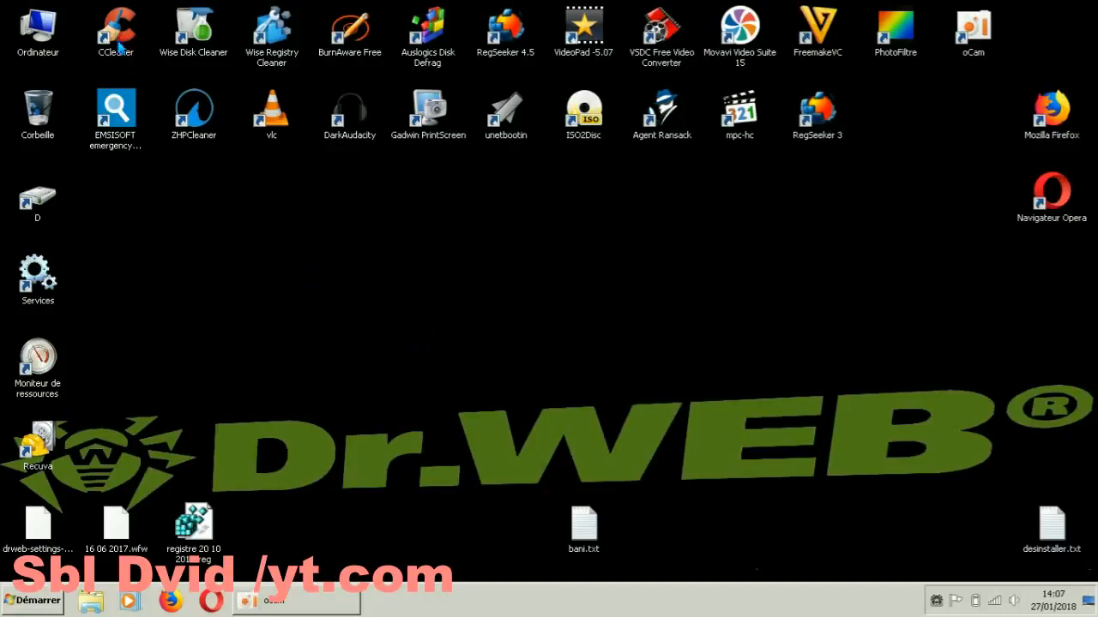
Step: Launch CCleaner from the Windows 7 desktop, run an analysis, and close the program
double_click(120, 32)
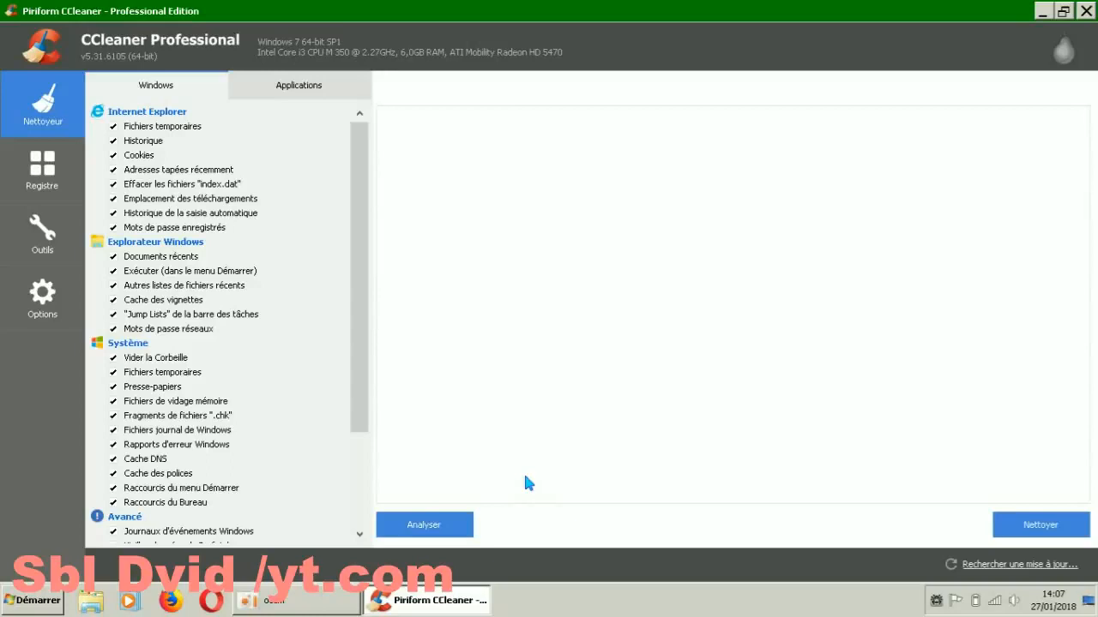
left_click(462, 519)
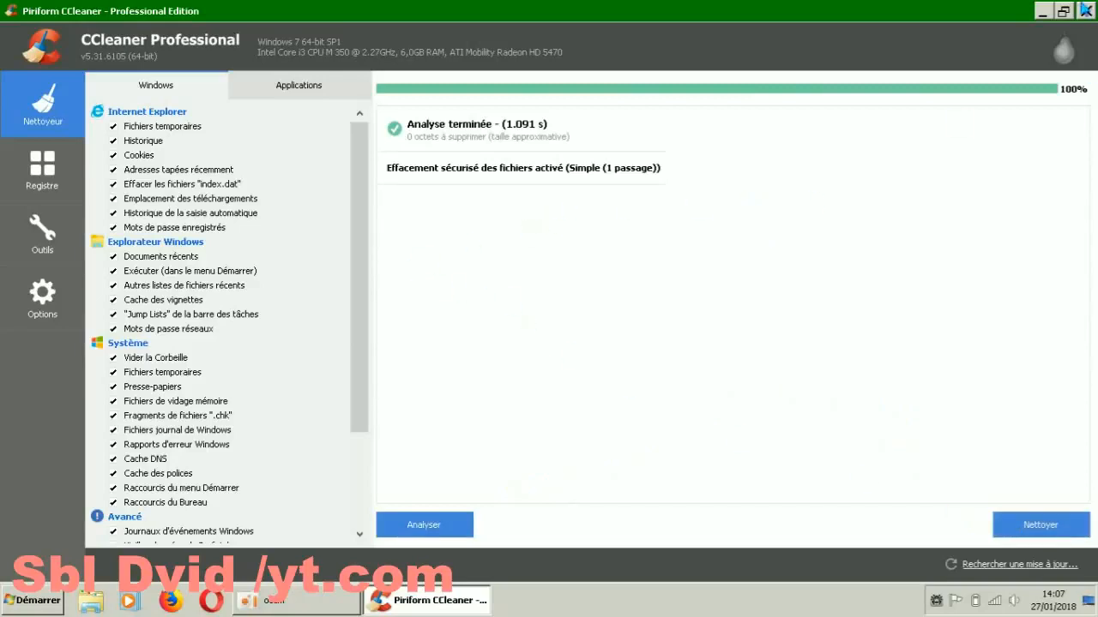
left_click(1086, 11)
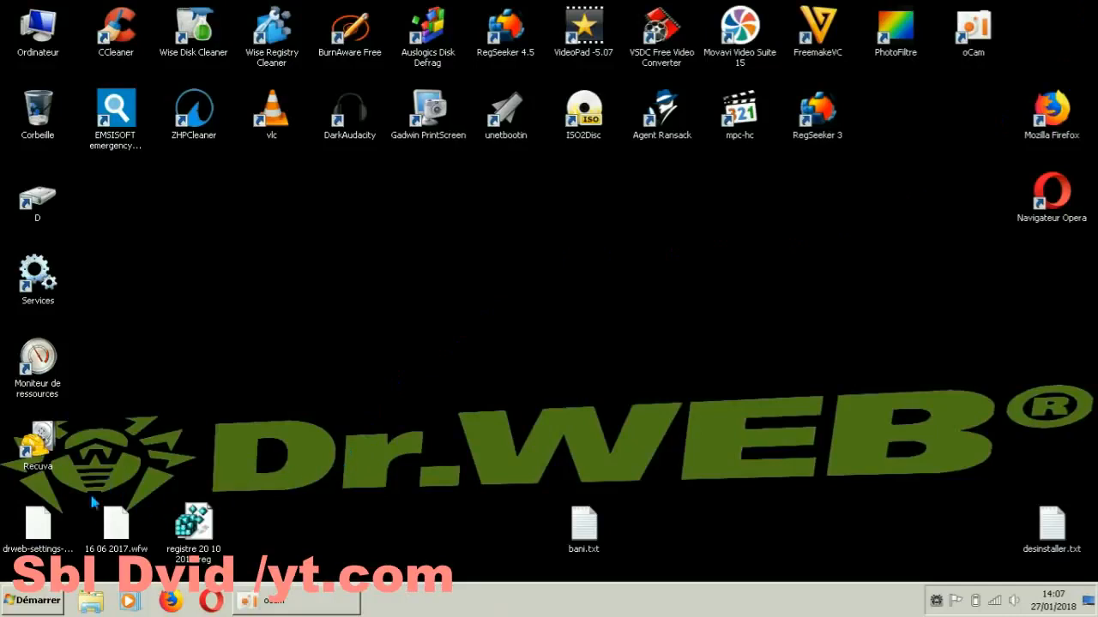
double_click(43, 463)
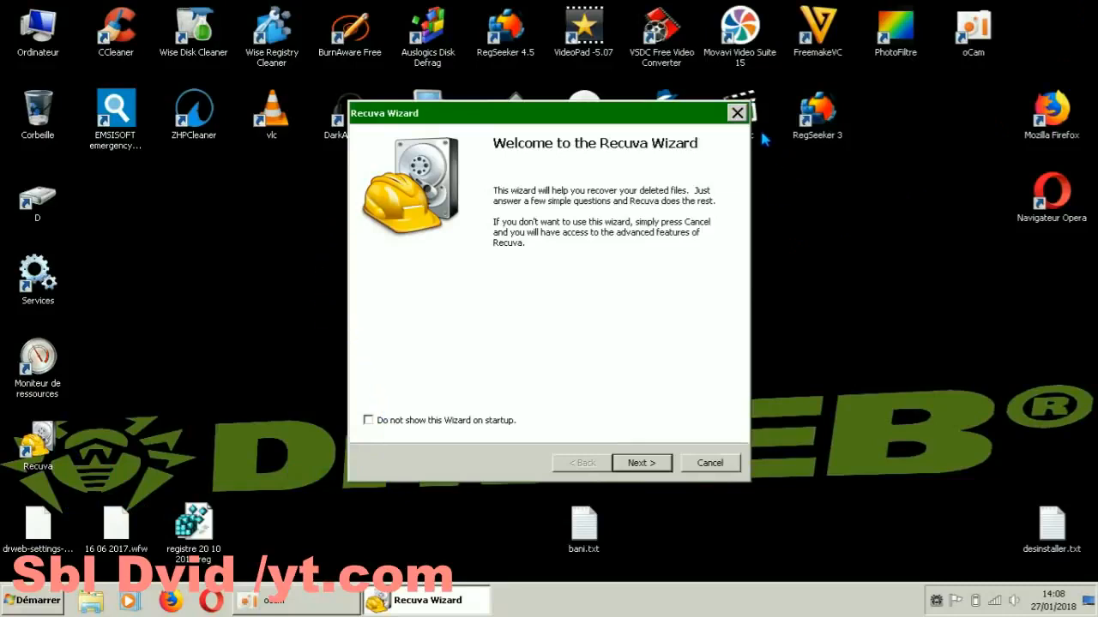
left_click(736, 114)
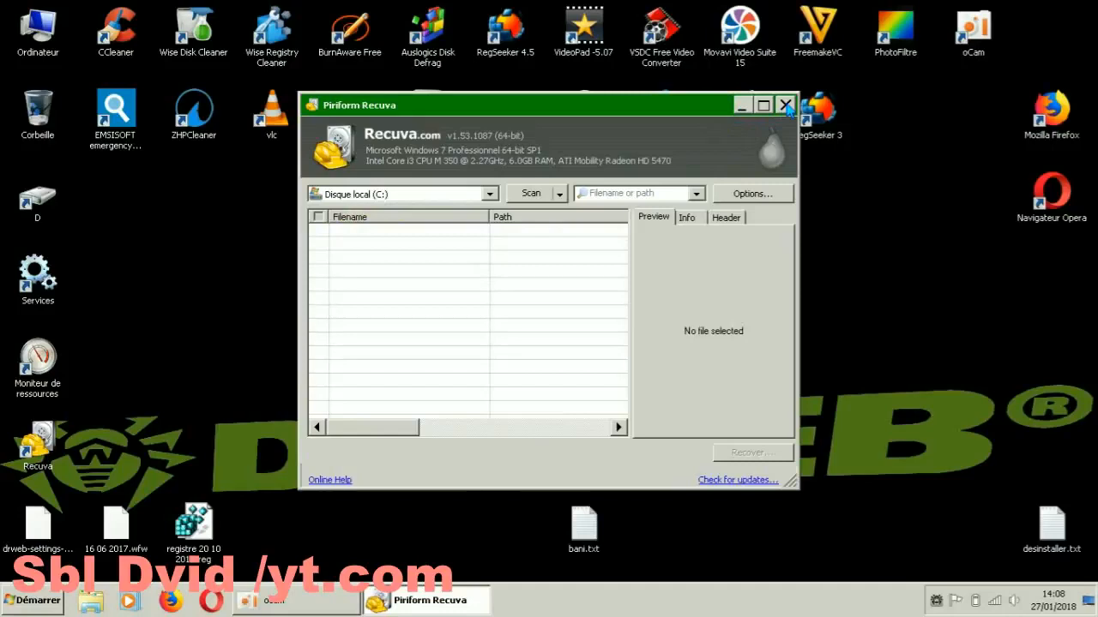
left_click(785, 106)
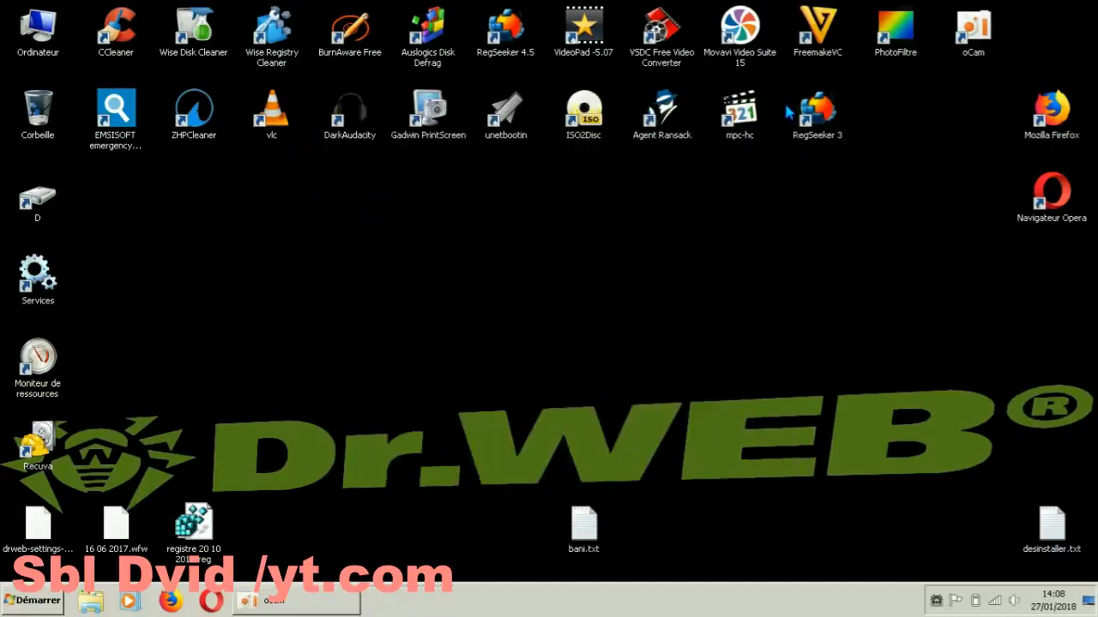
Step: Scan the Recycle Bin for deleted files with Recuva and maximize the results window
right_click(44, 112)
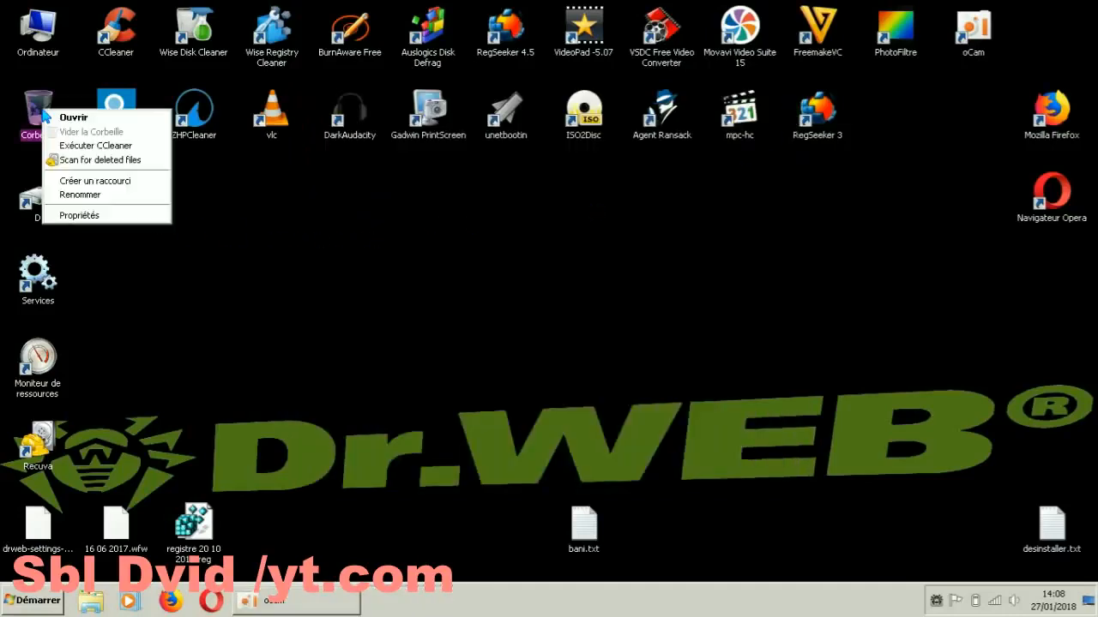
left_click(120, 160)
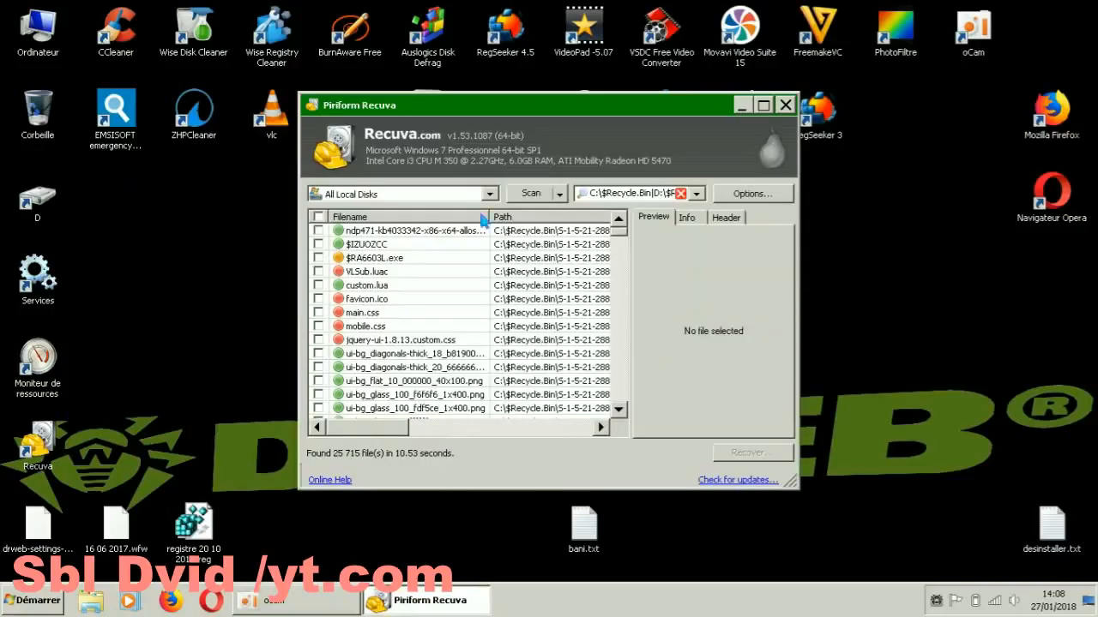
left_click(763, 104)
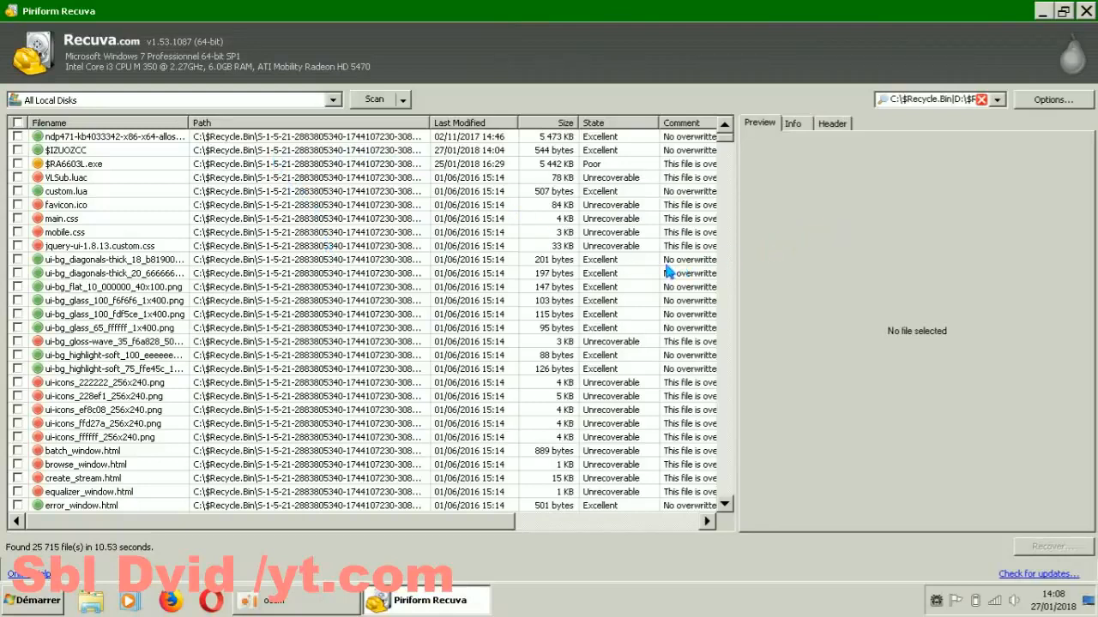
Step: View the recovery and secure-overwrite options for VLSub.luac, and sort the found files by State
right_click(257, 181)
mouse_move(361, 263)
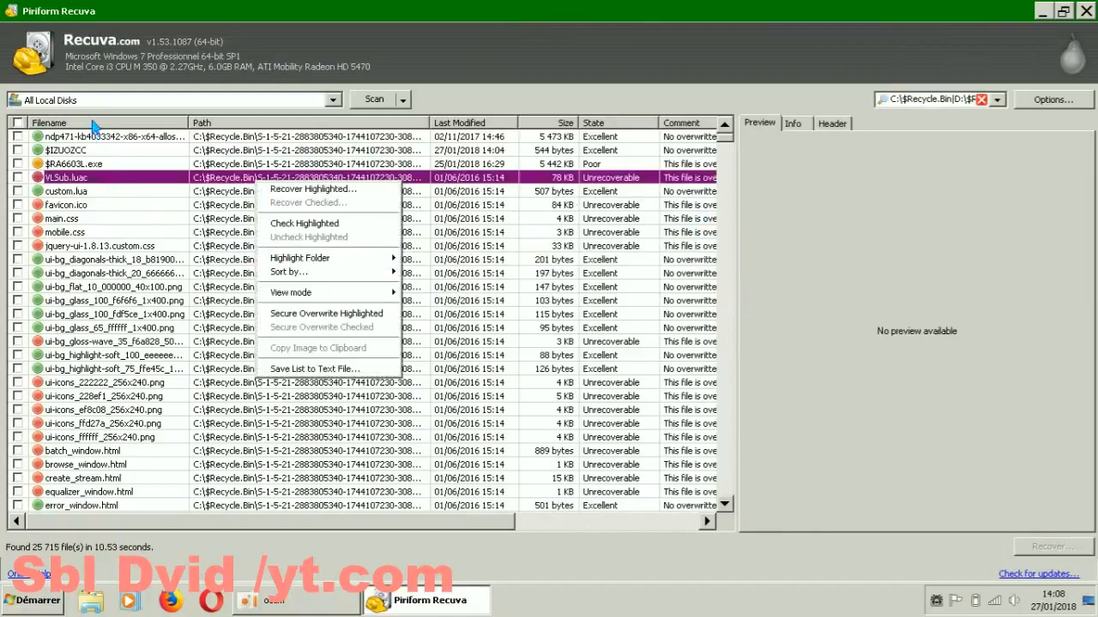
left_click(600, 126)
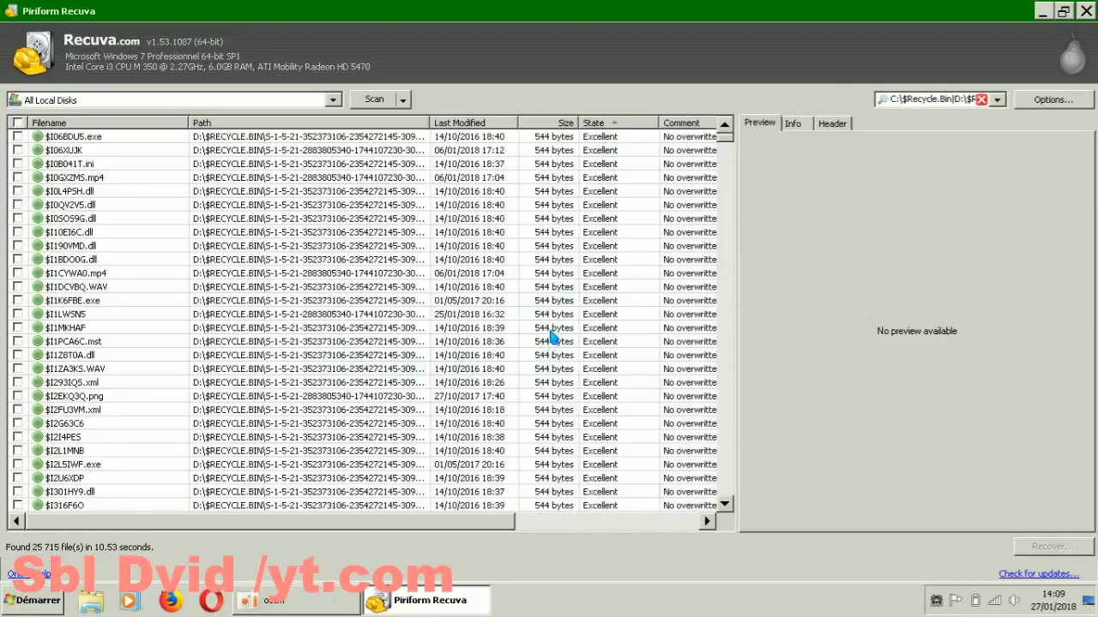
Step: Look through the files in the Excellent state and widen the file list so the full comments can be read
left_click_drag(727, 139, 729, 317)
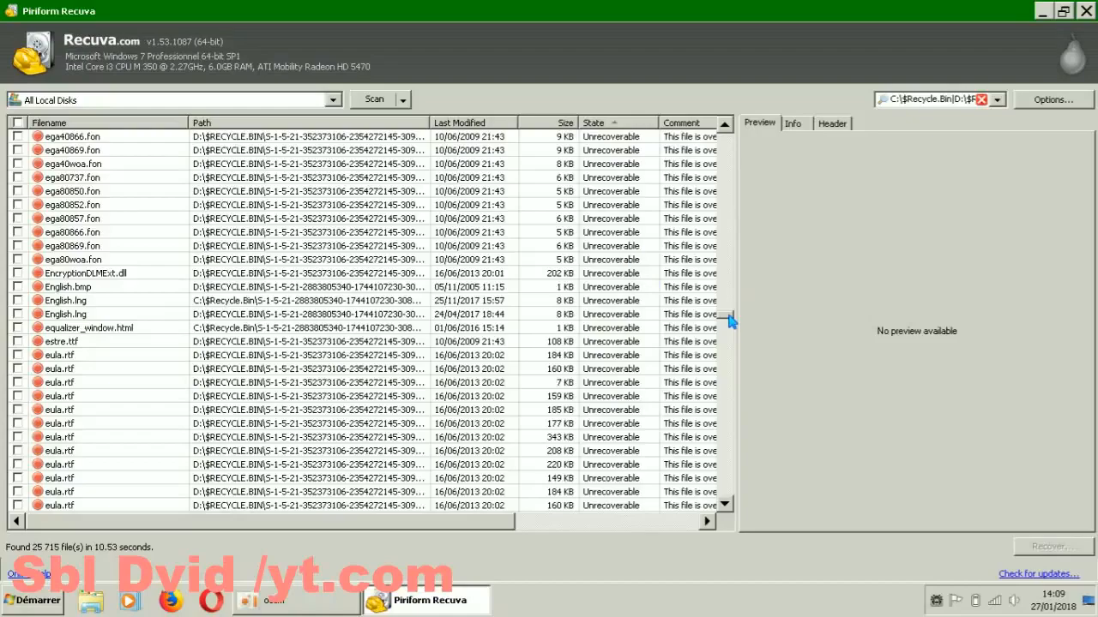
left_click_drag(729, 321, 727, 227)
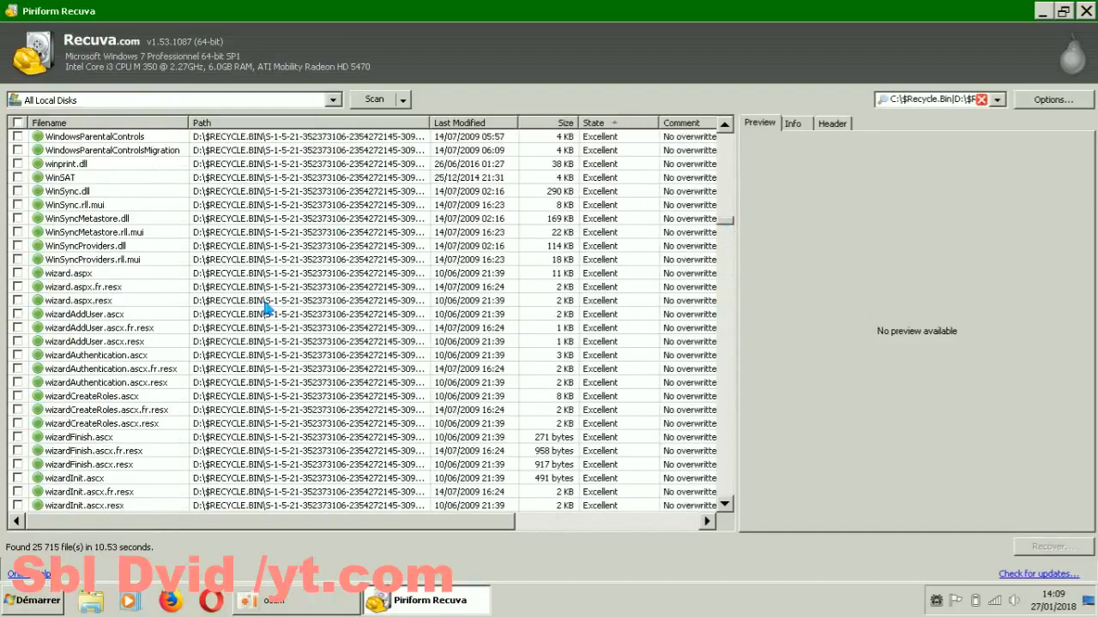
scroll(716, 281, "down", 4)
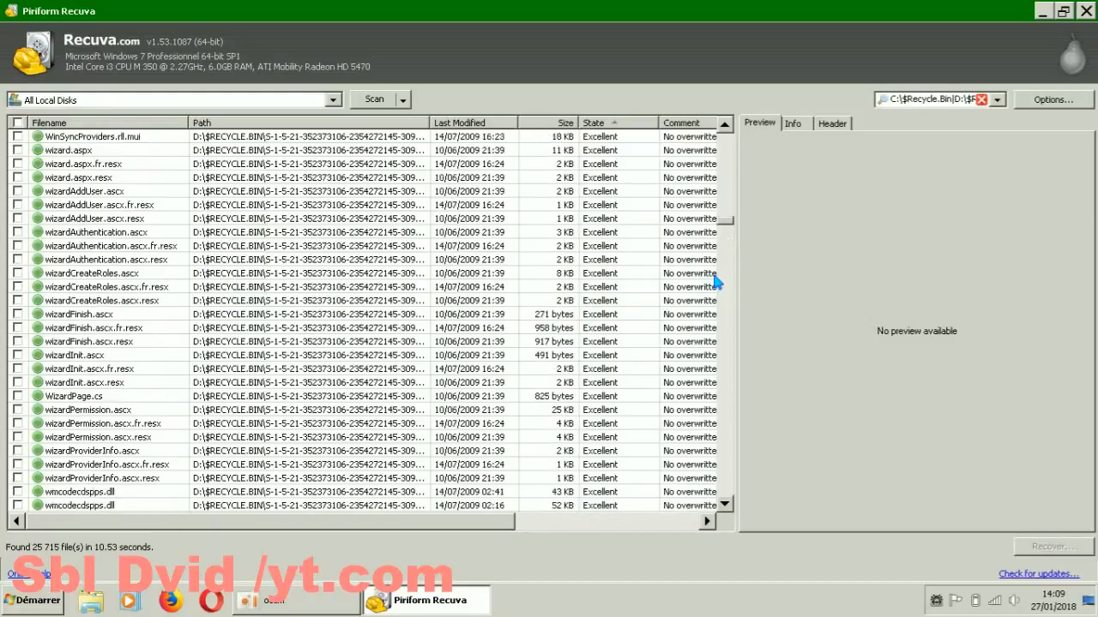
scroll(716, 282, "down", 8)
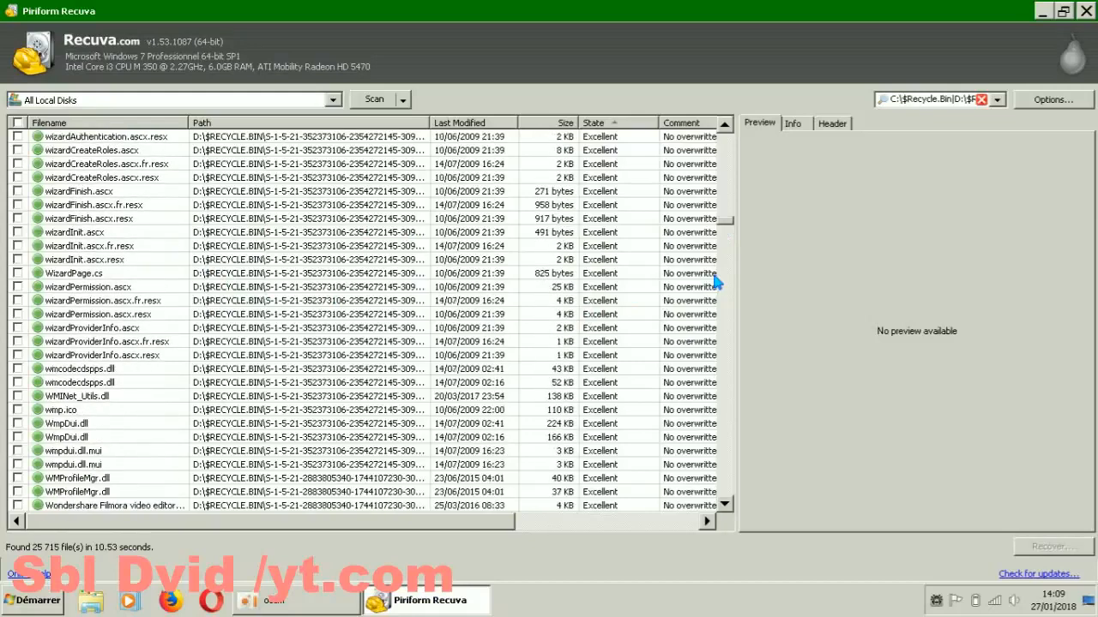
scroll(716, 281, "down", 10)
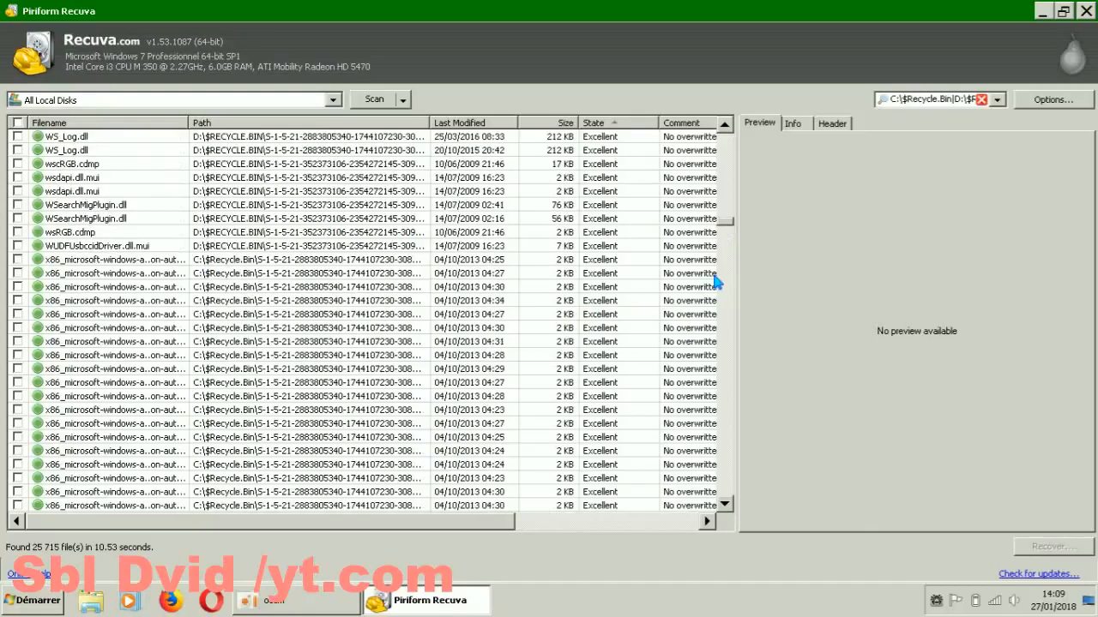
scroll(716, 281, "down", 4)
left_click_drag(741, 288, 935, 292)
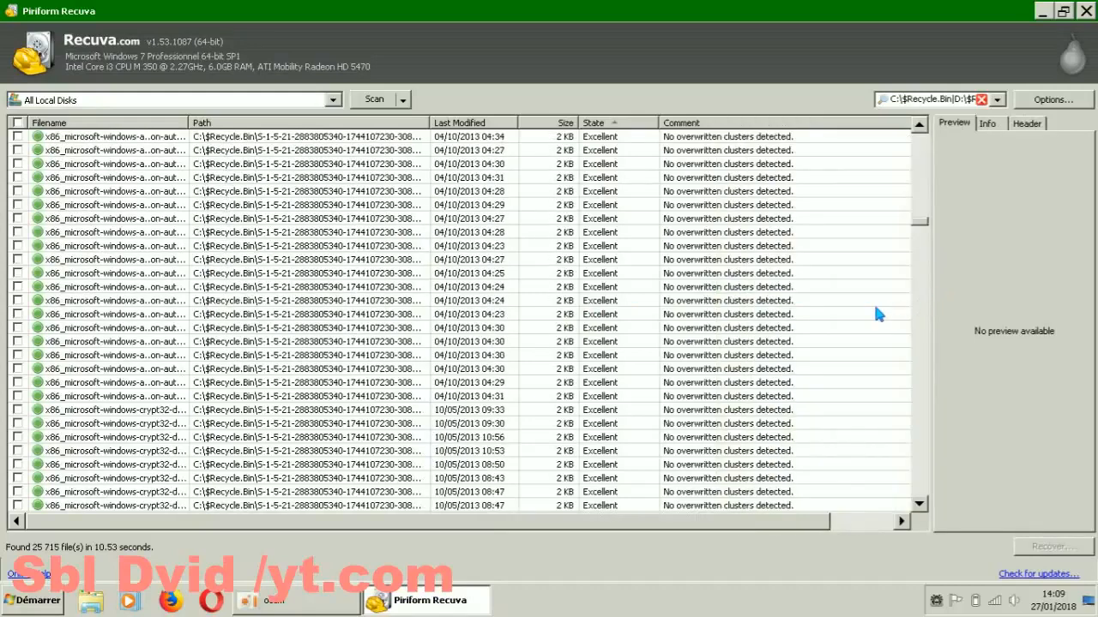
Step: Examine the states and overwrite comments of the files rated Poor, Very poor and Unrecoverable, and compare them with the Excellent ones
scroll(878, 314, "down", 12)
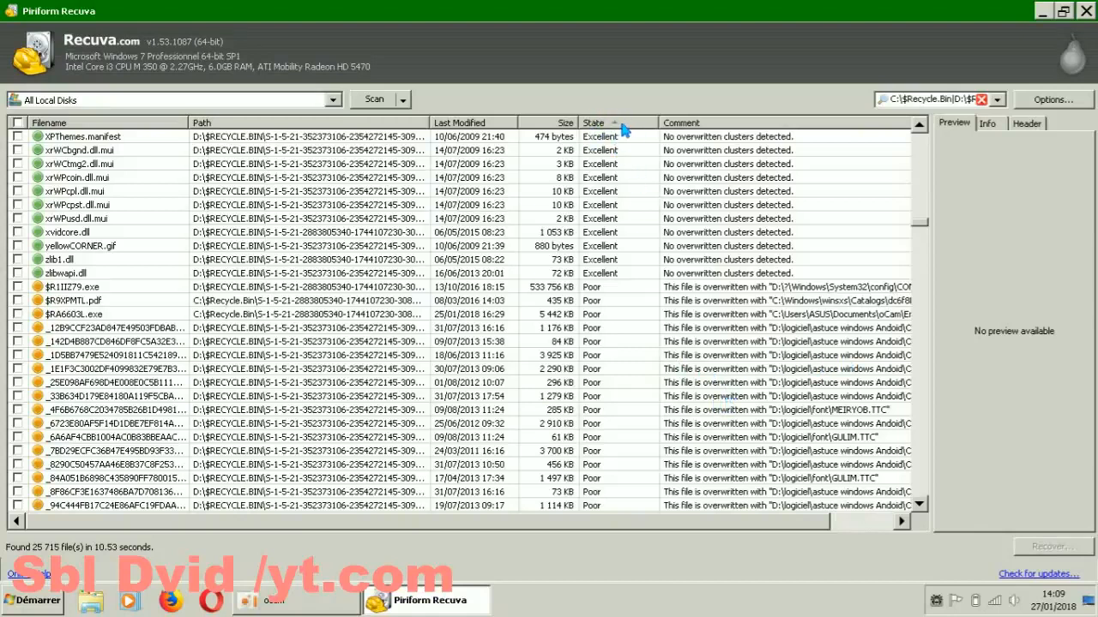
scroll(686, 347, "down", 1)
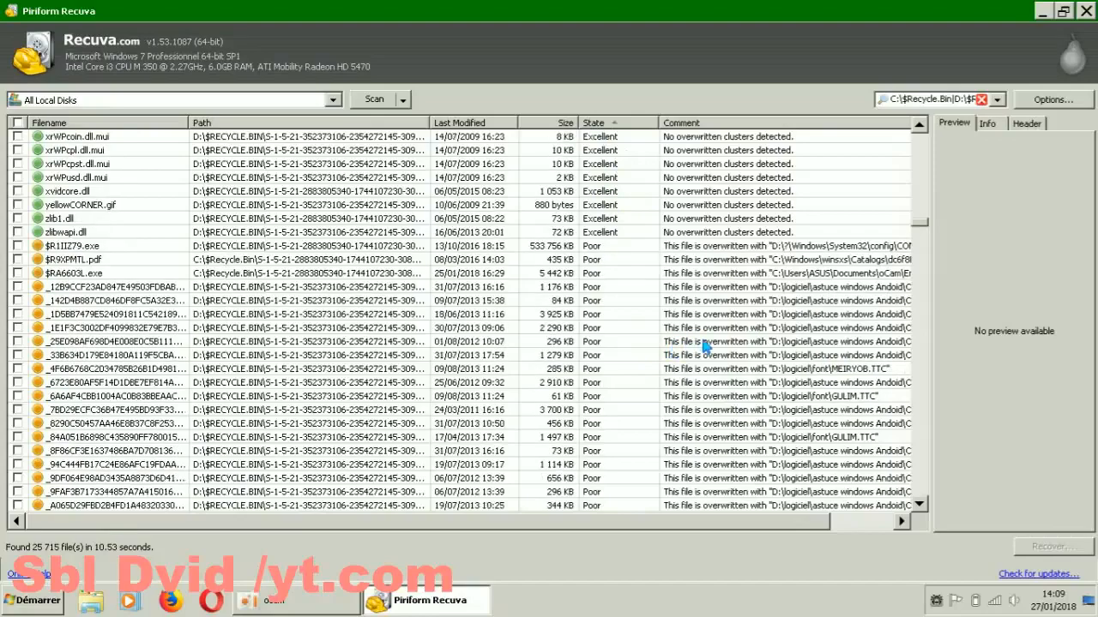
scroll(703, 348, "down", 20)
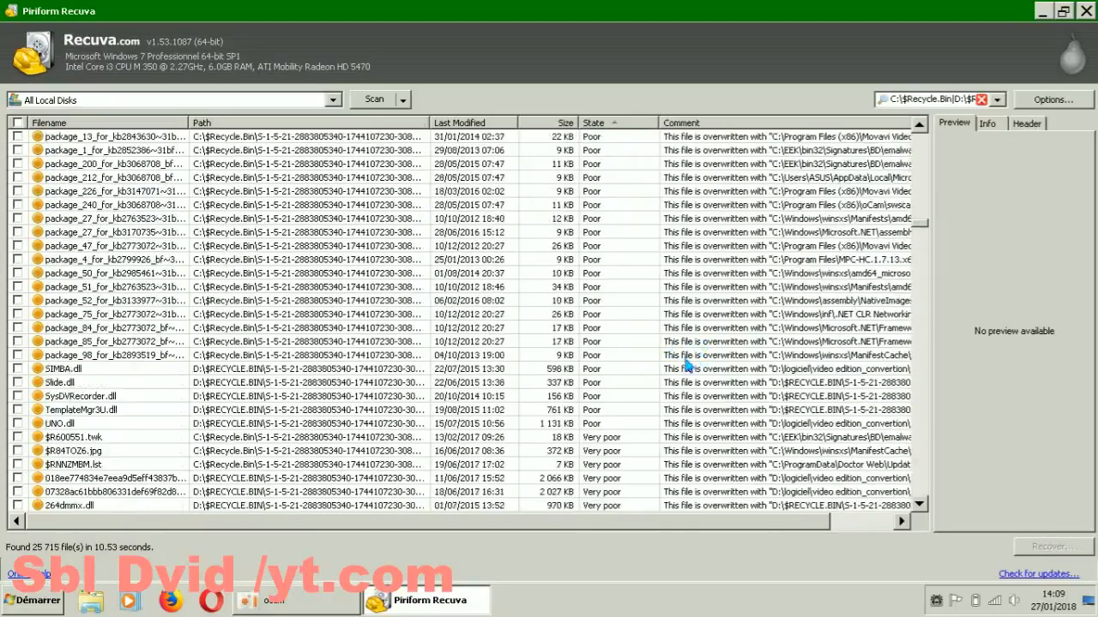
scroll(678, 367, "down", 4)
scroll(623, 381, "down", 4)
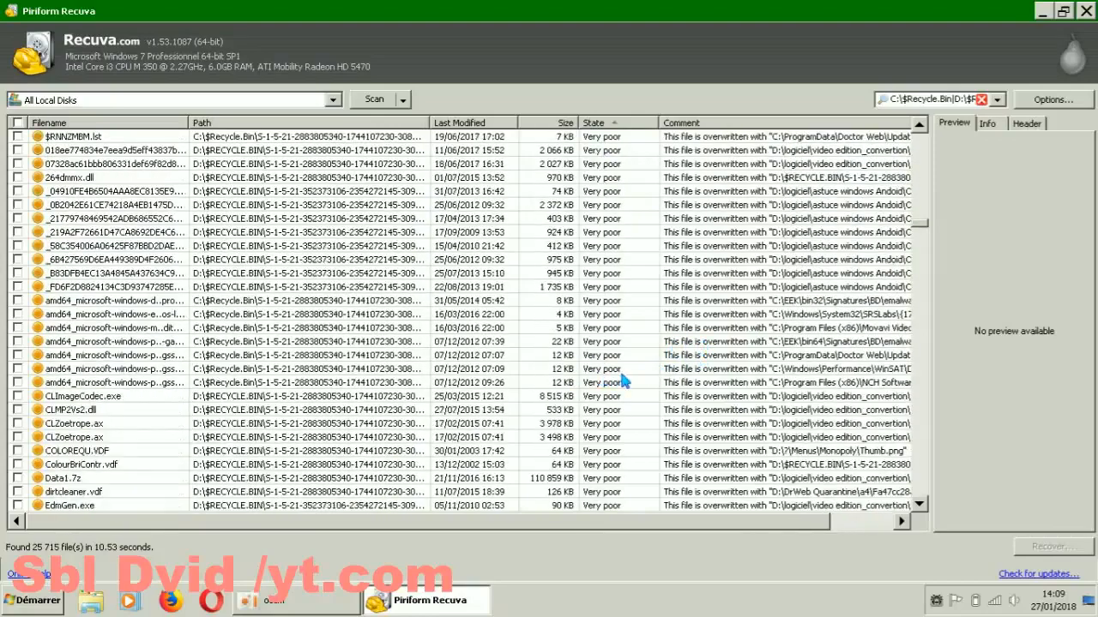
scroll(623, 380, "down", 15)
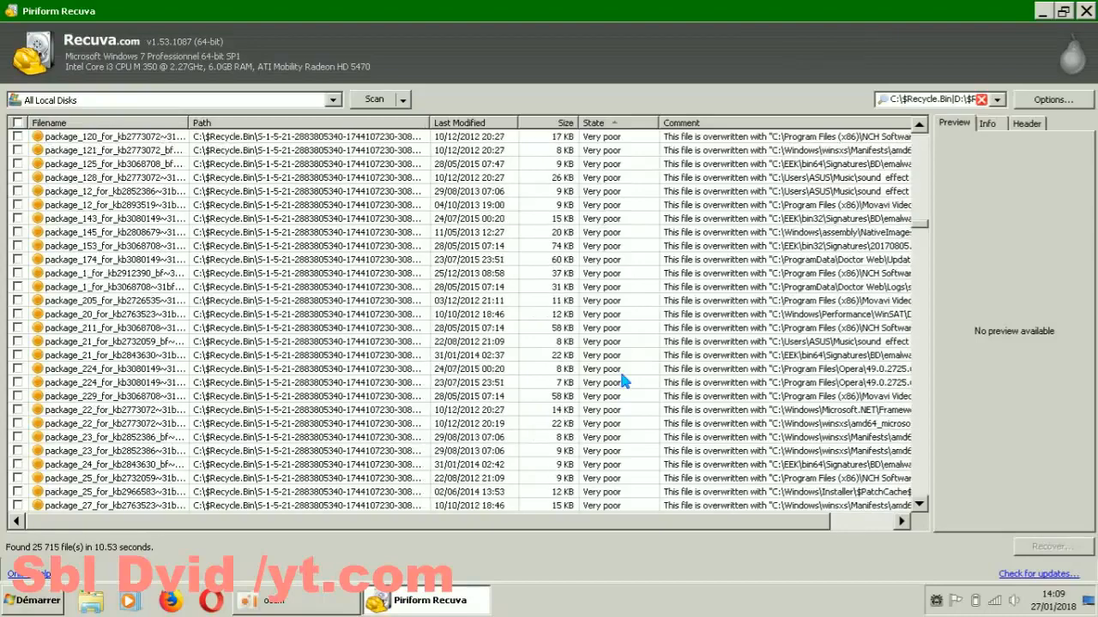
scroll(623, 381, "down", 20)
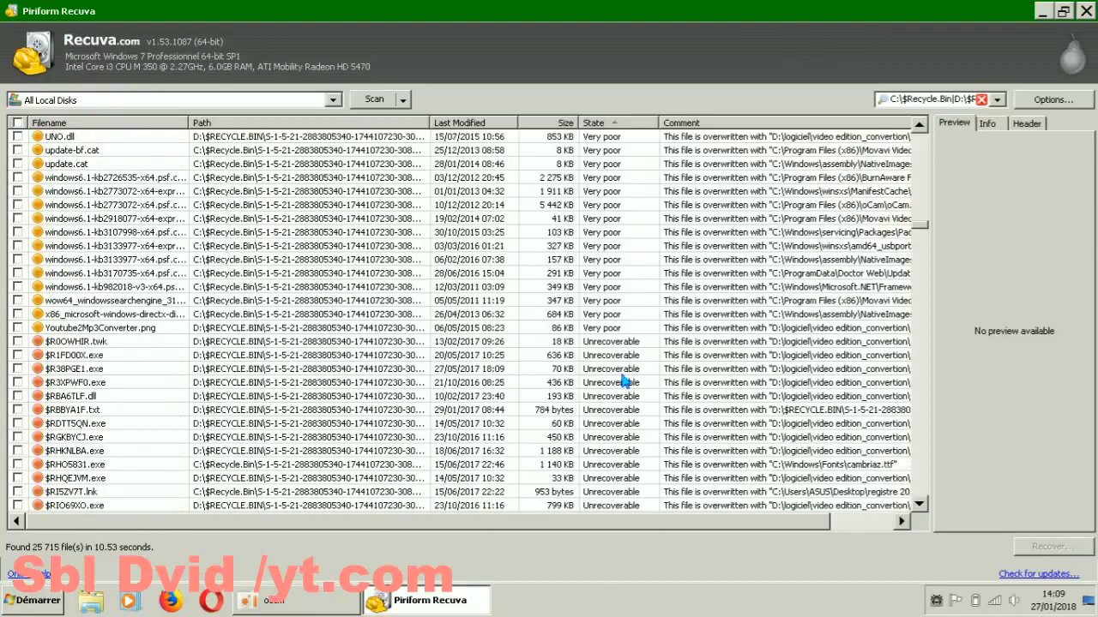
scroll(623, 385, "down", 3)
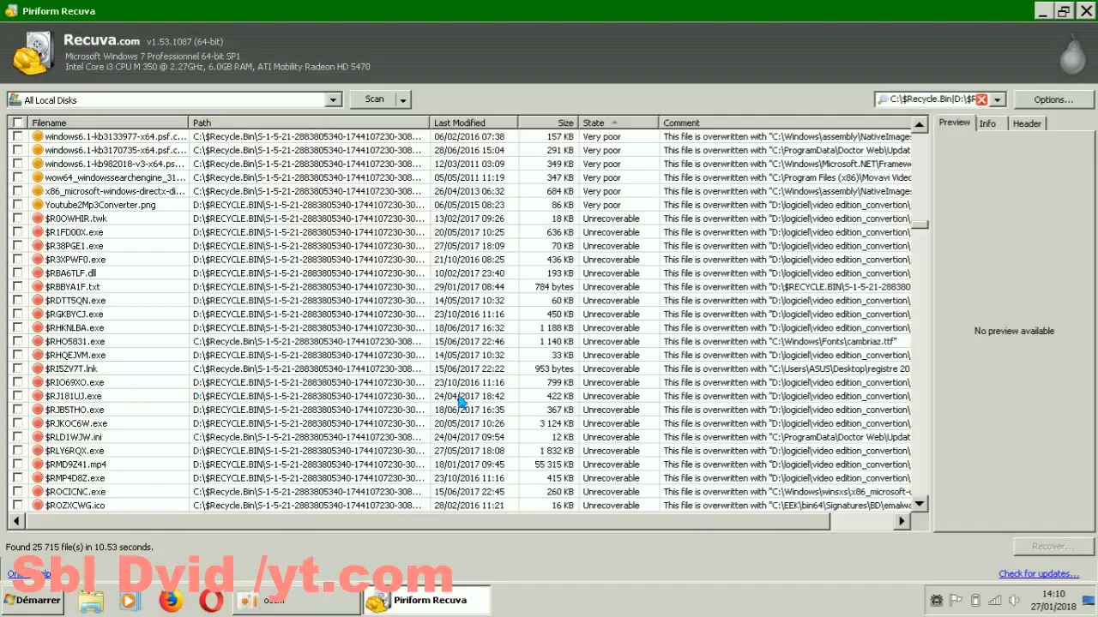
scroll(871, 360, "up", 10)
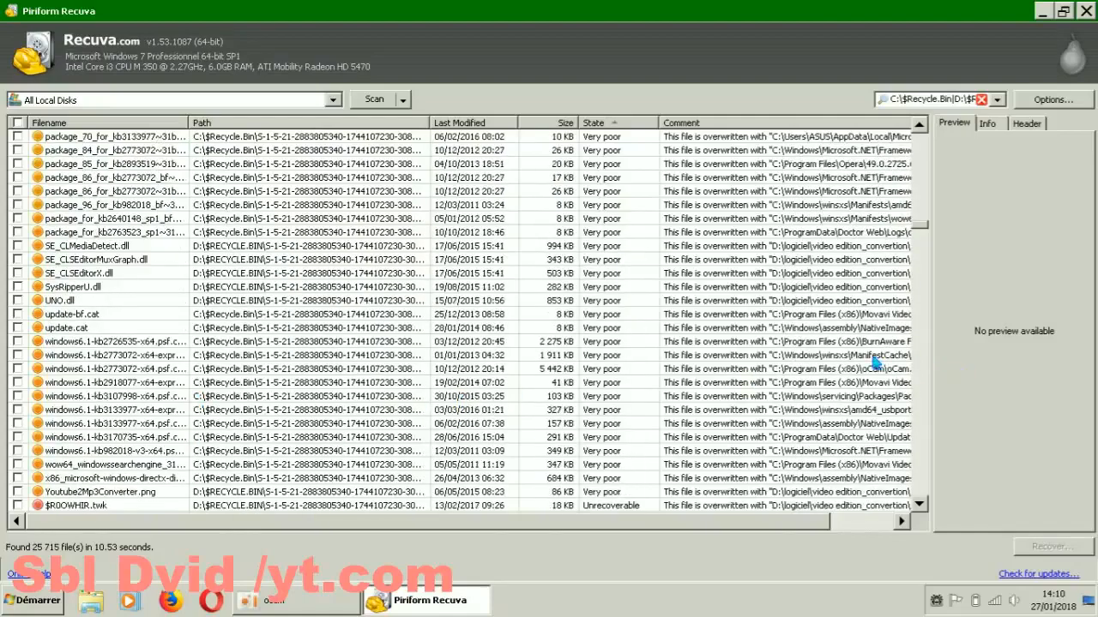
scroll(869, 362, "up", 15)
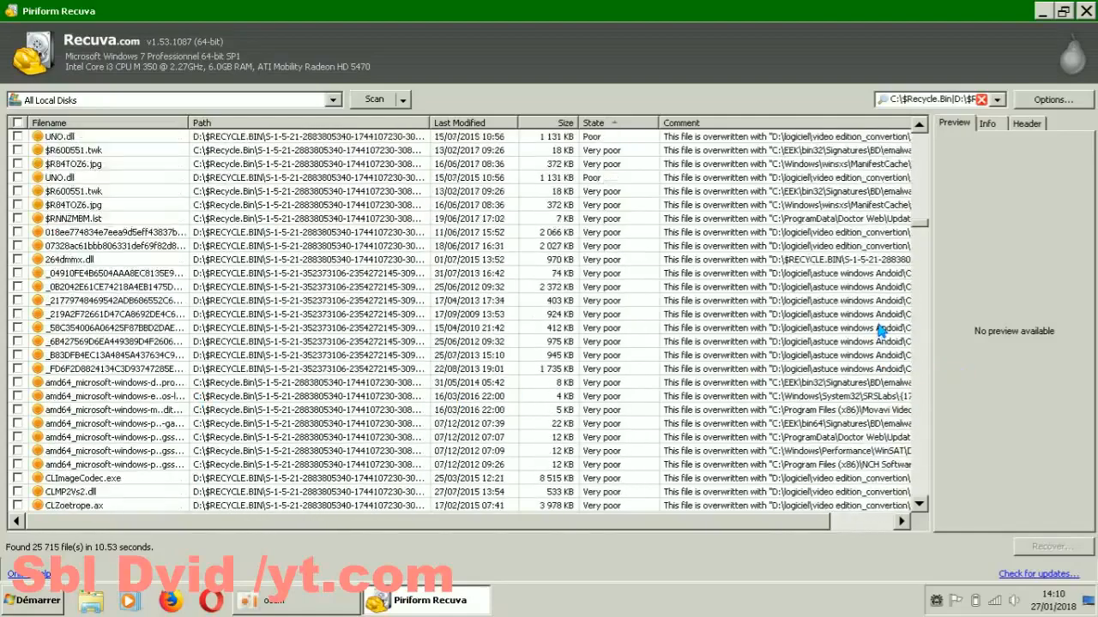
scroll(880, 315, "up", 15)
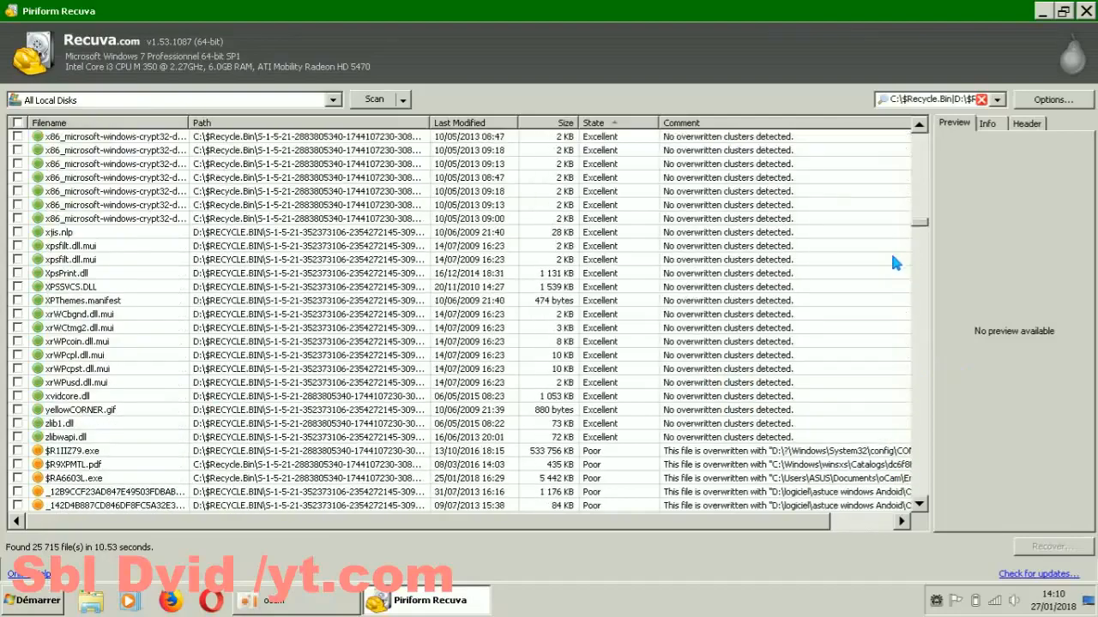
Step: Review the files in the Excellent state from the start of the list, checking their overwrite comments, and close Recuva
left_click_drag(921, 226, 921, 137)
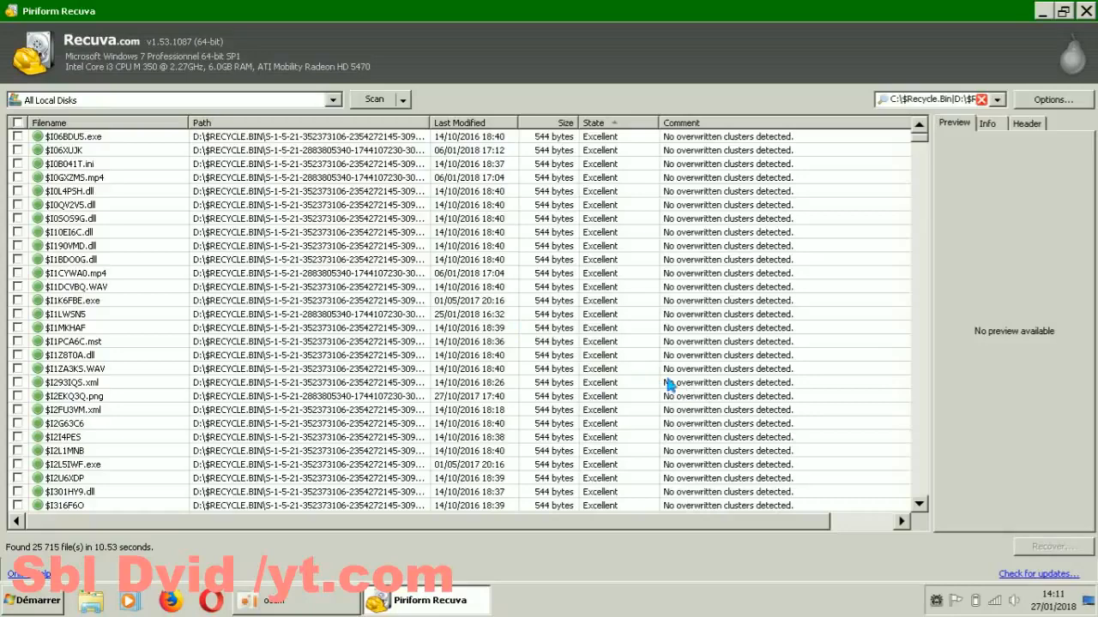
scroll(826, 337, "down", 7)
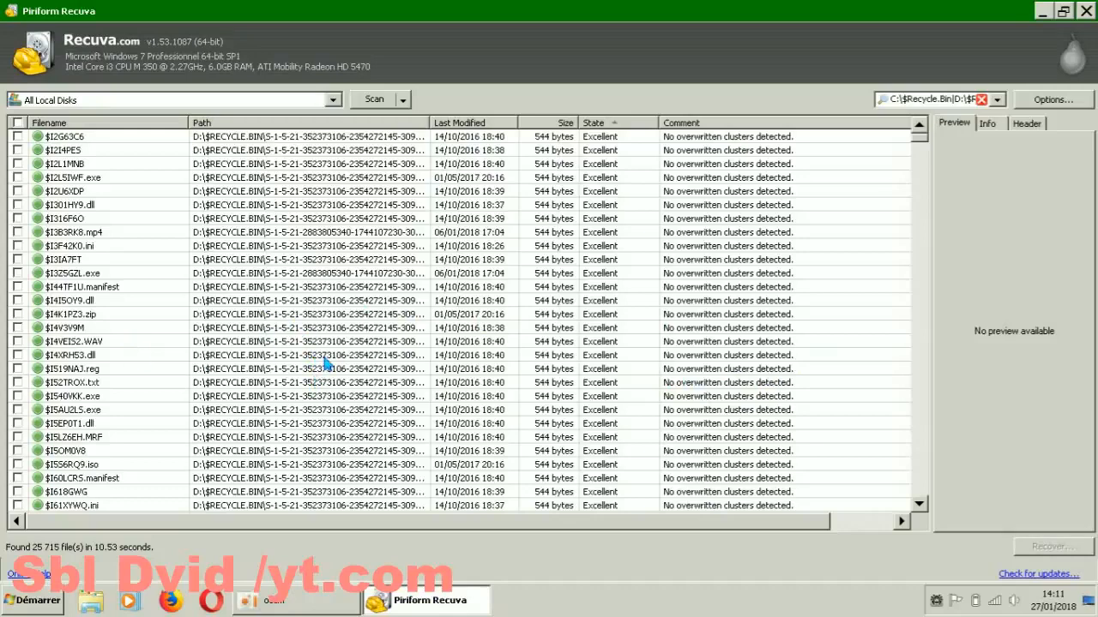
scroll(625, 331, "down", 10)
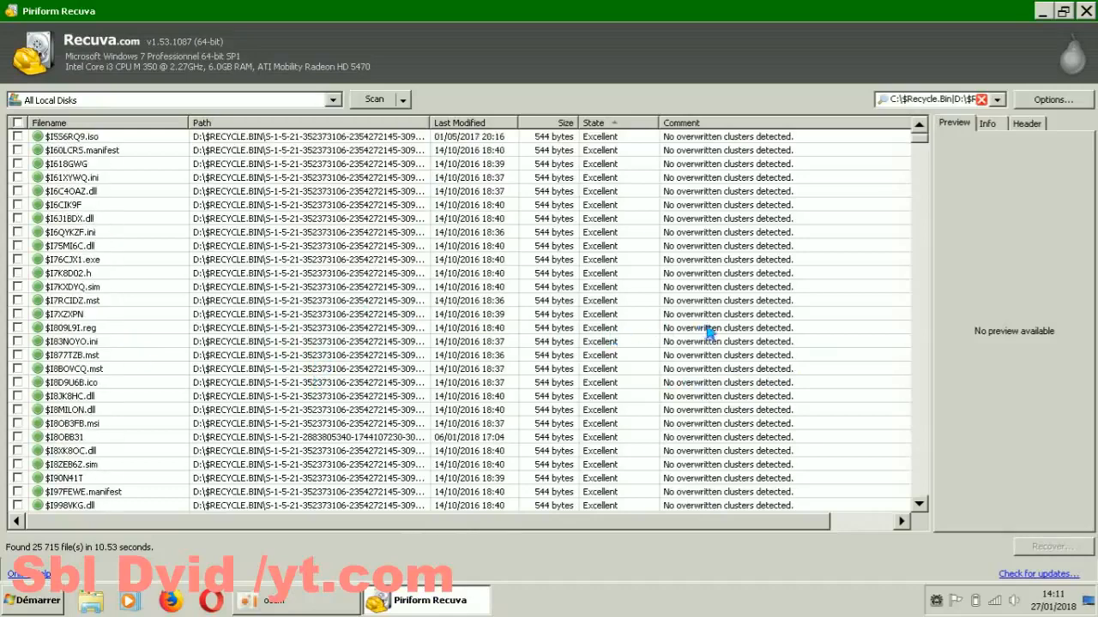
scroll(766, 328, "down", 10)
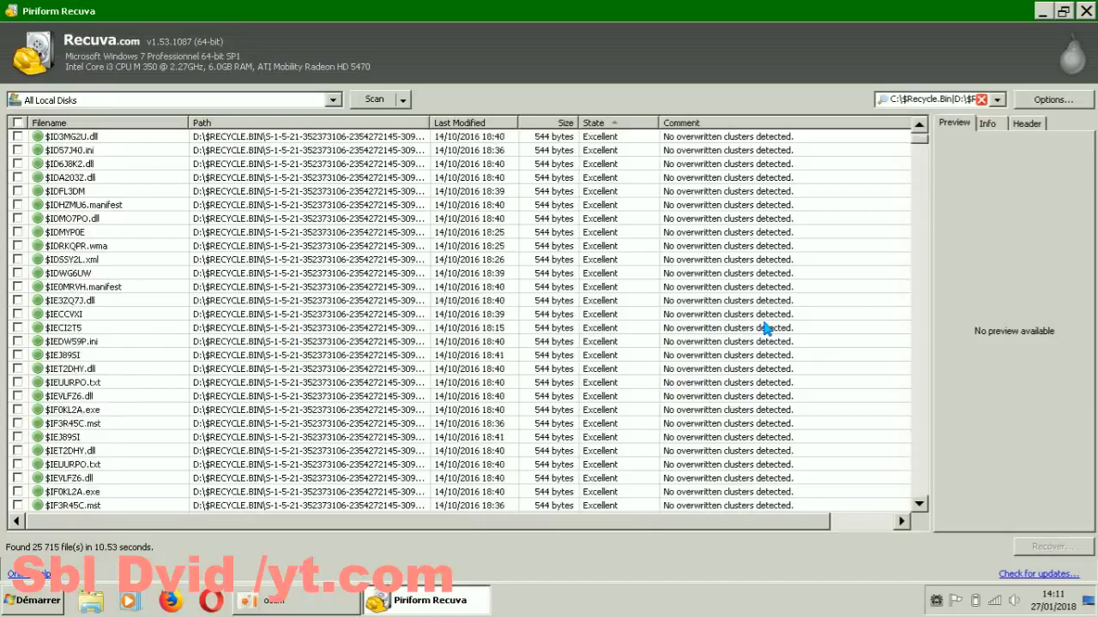
scroll(766, 328, "down", 8)
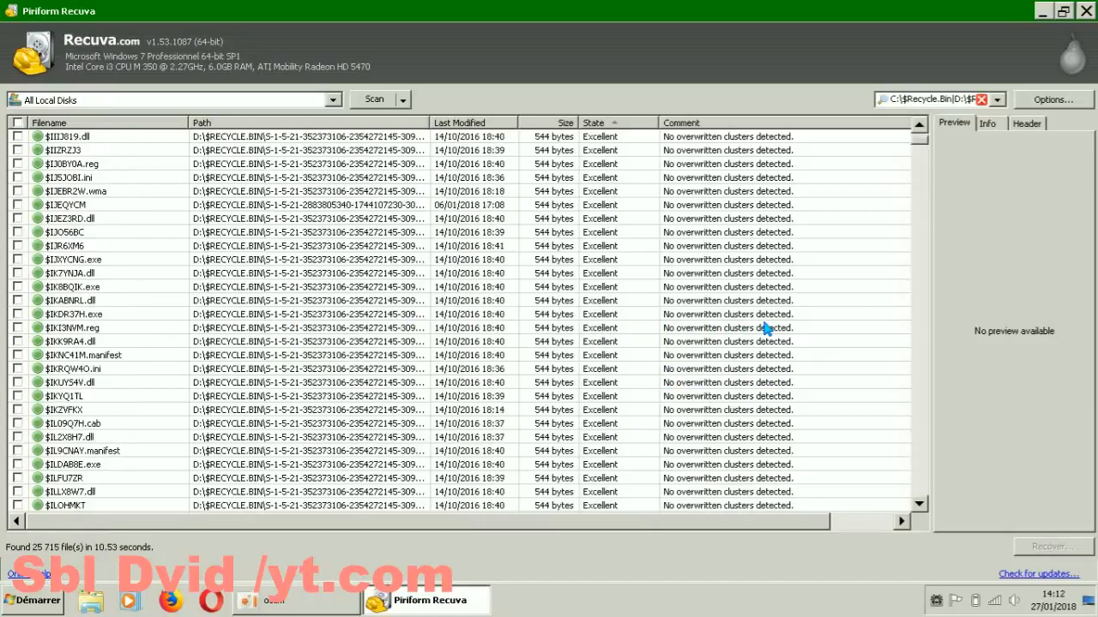
scroll(766, 329, "down", 10)
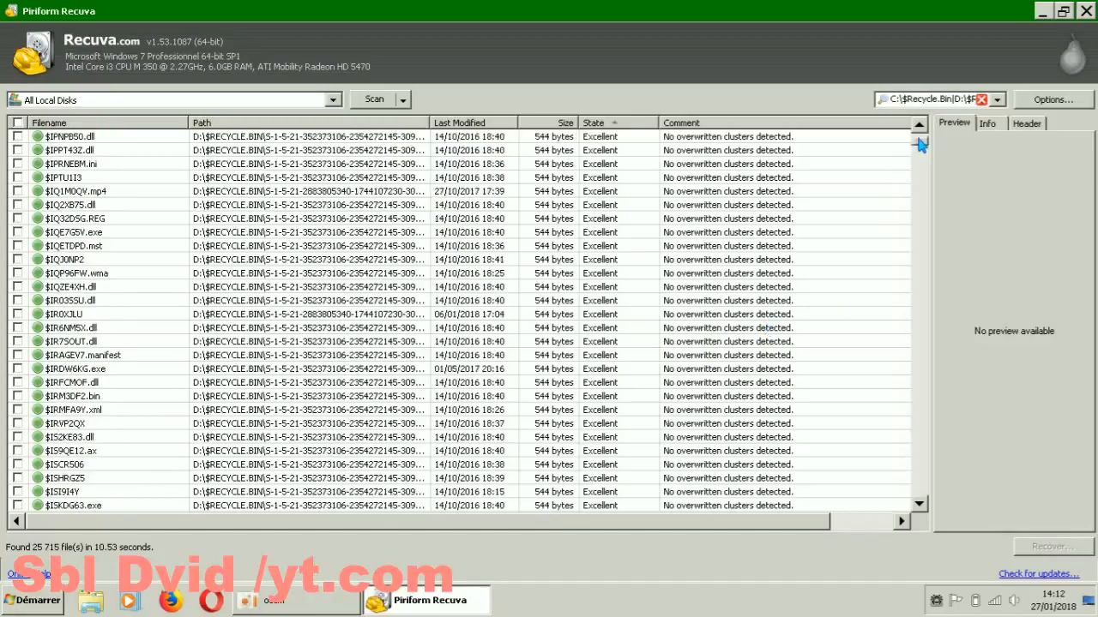
left_click_drag(919, 142, 918, 178)
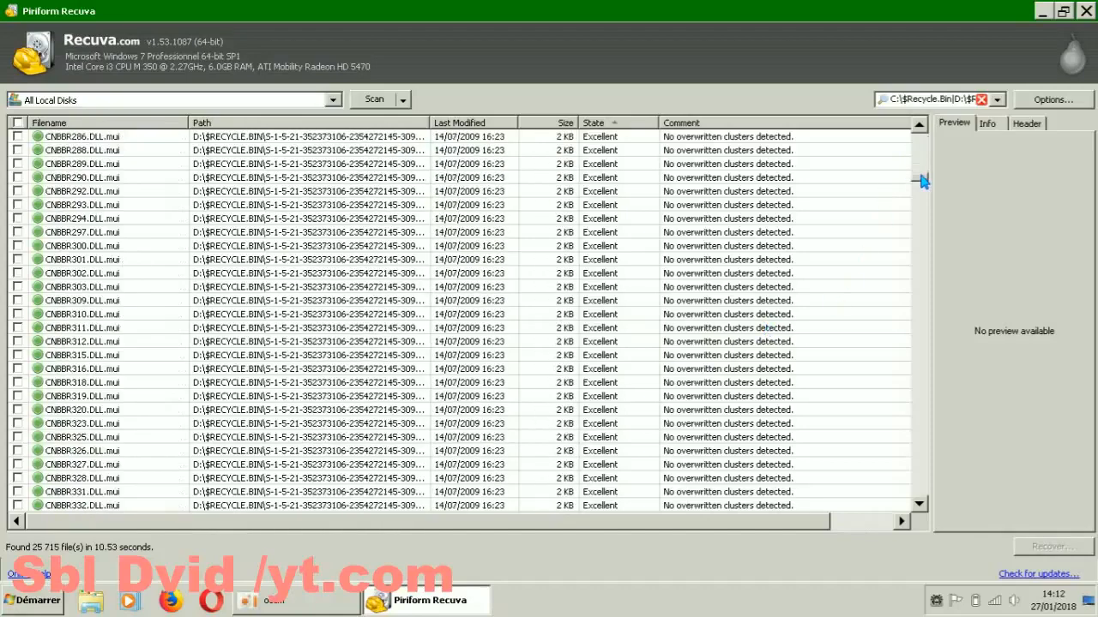
left_click(1086, 11)
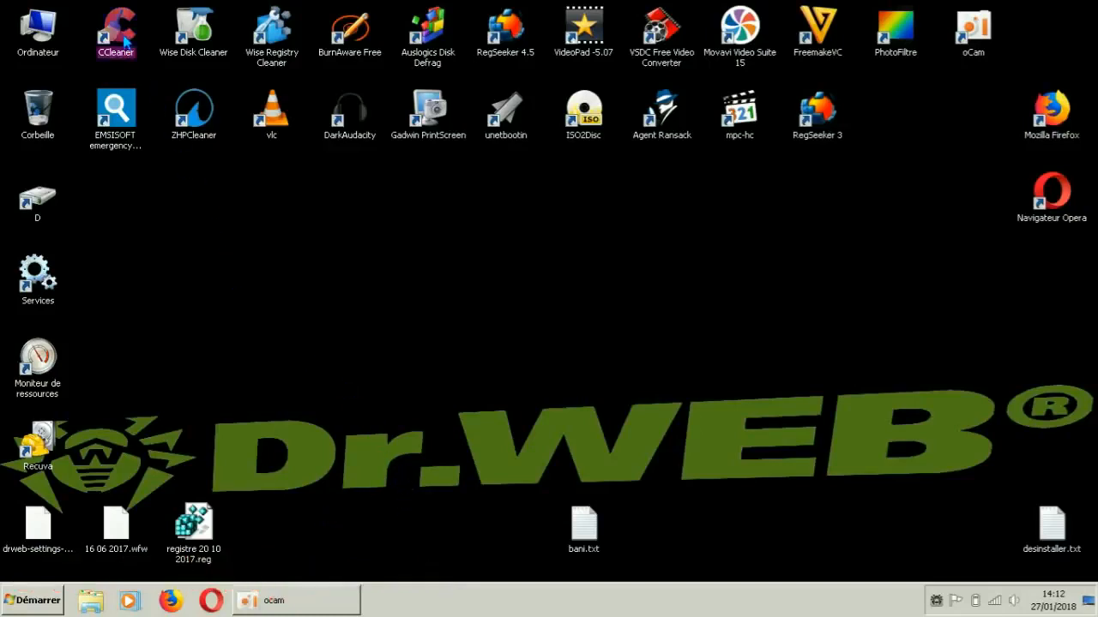
Step: Open CCleaner, view the overwrite pass choices for secure deletion (Effacement sécurisé) in its basic settings, and close it without changing the selection
double_click(125, 41)
scroll(315, 412, "down", 3)
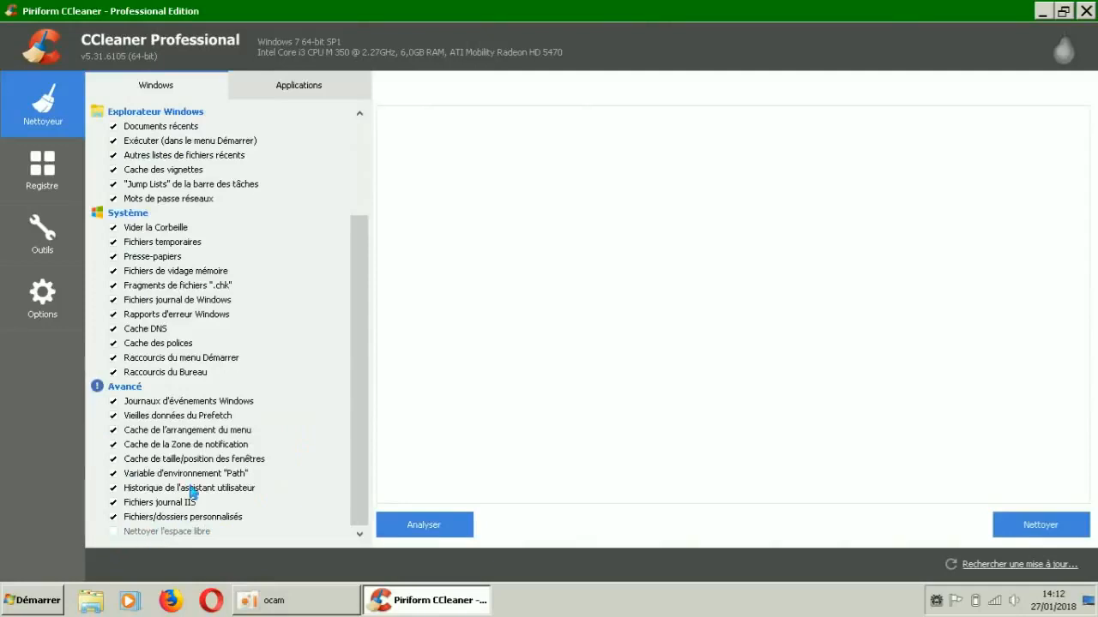
left_click(49, 293)
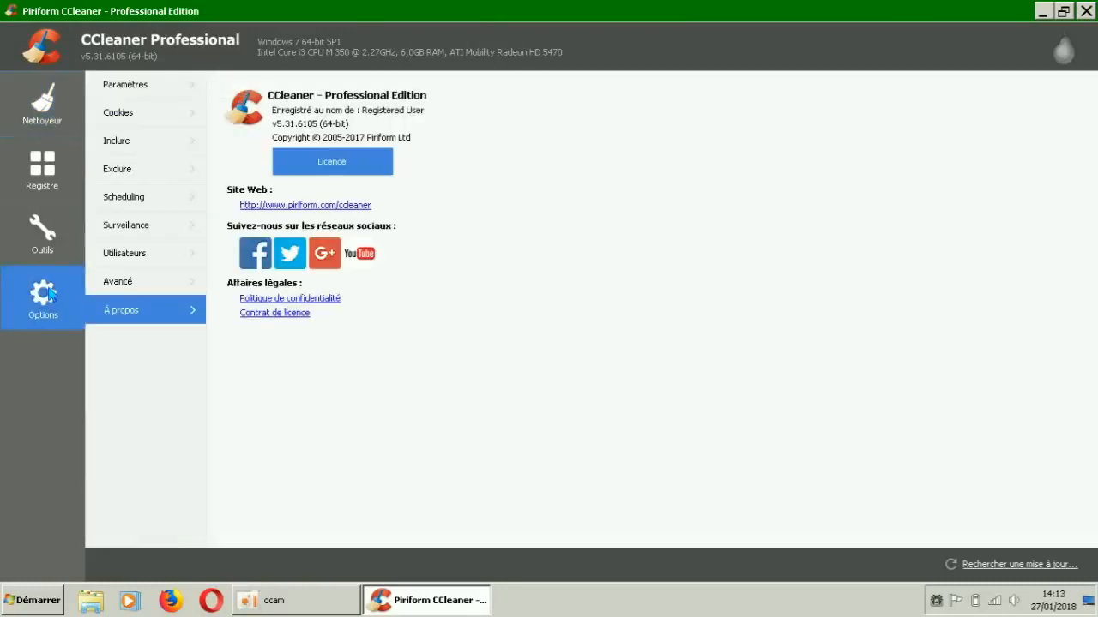
left_click(142, 88)
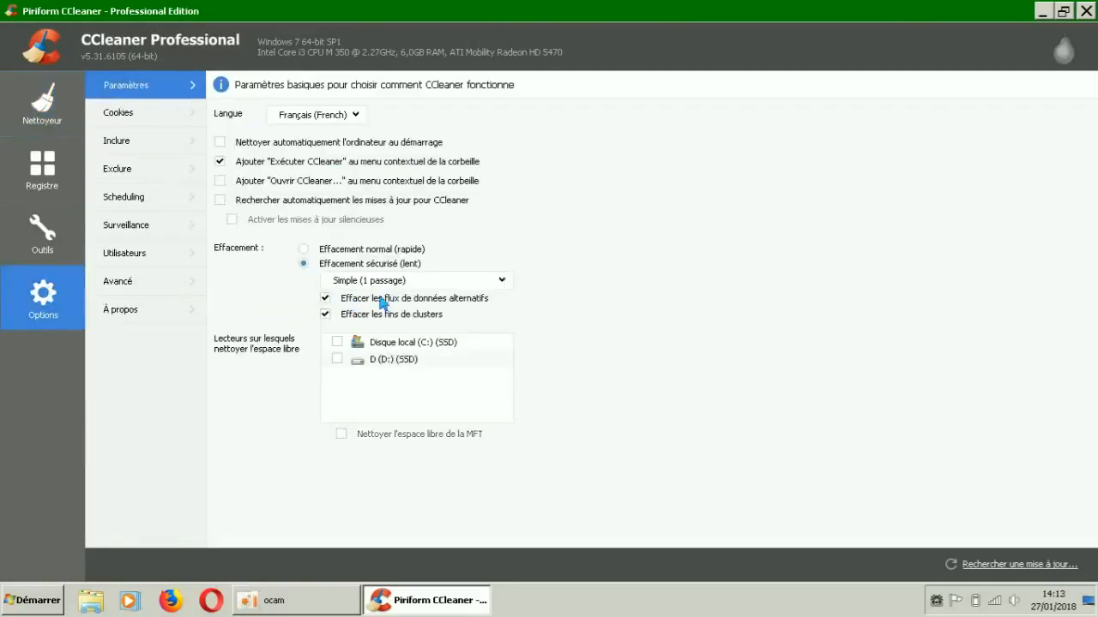
left_click(500, 283)
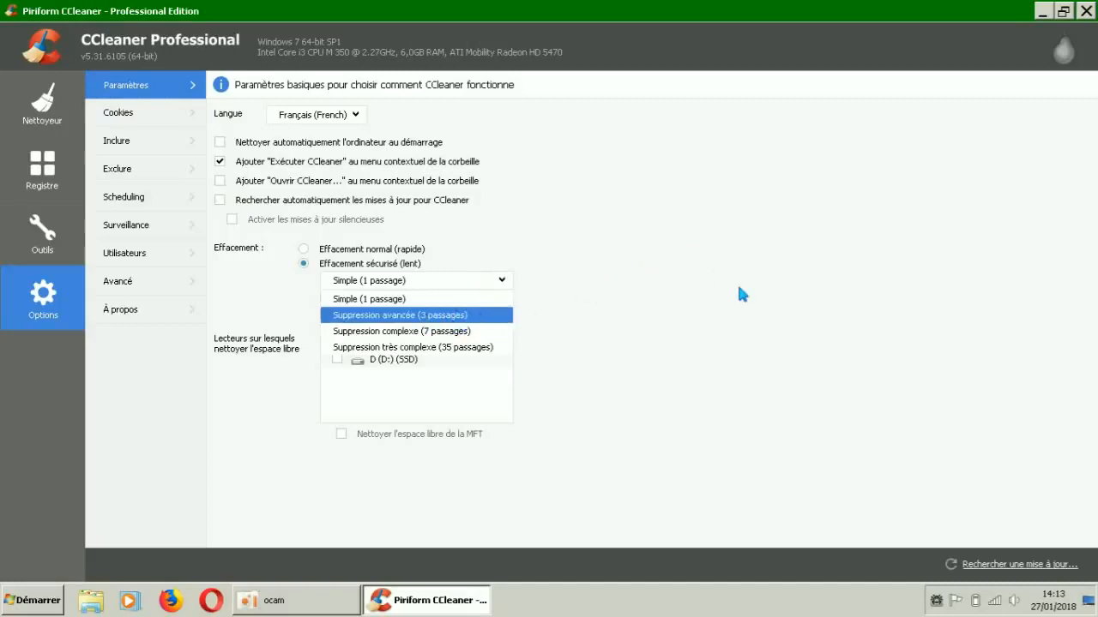
left_click(1087, 12)
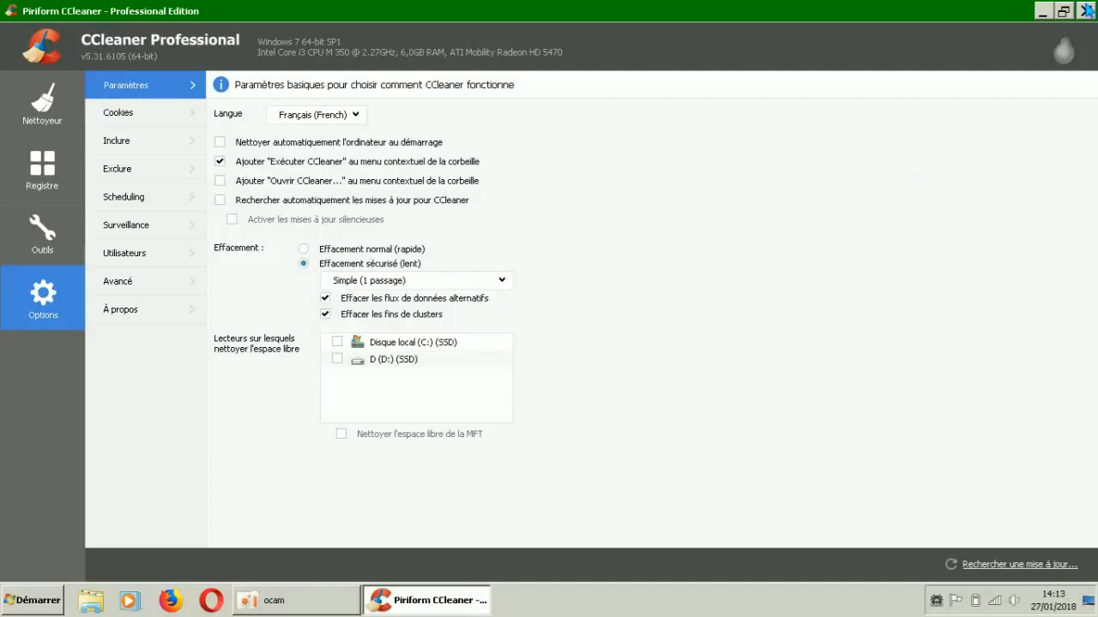
left_click(1087, 11)
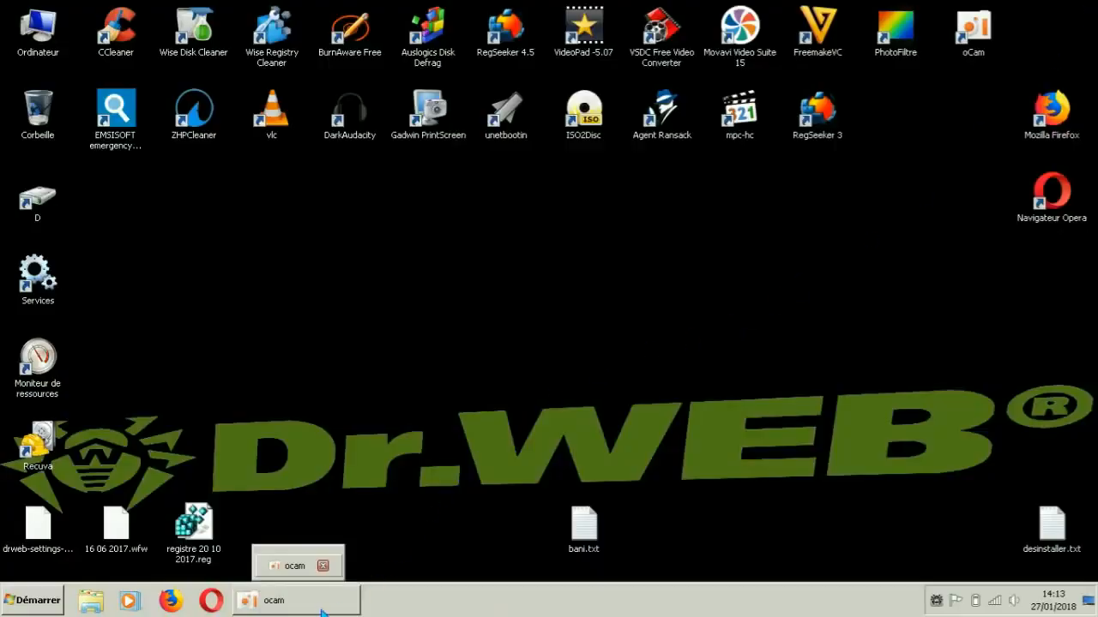